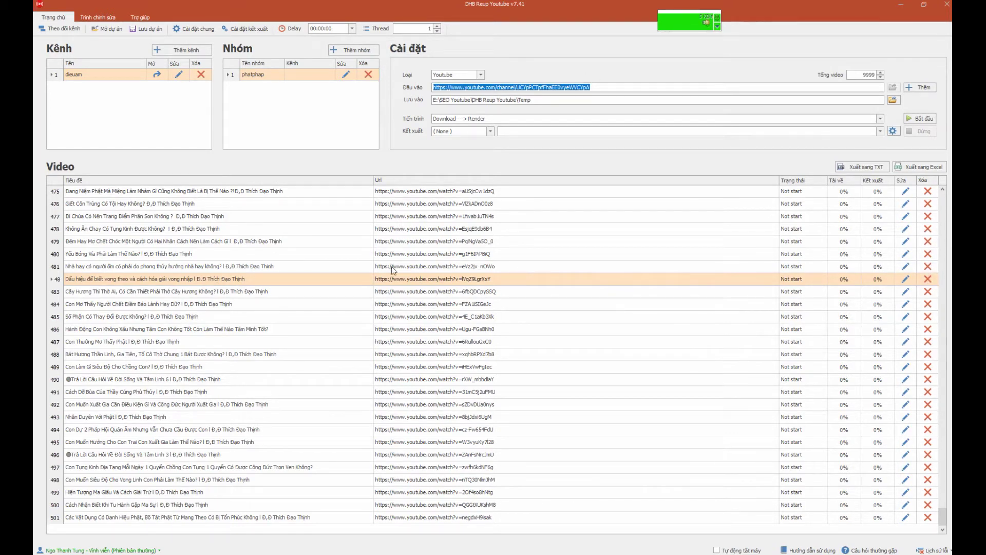
- Select every video in the list and set the process to Download ---> Render ---> Upload
click(89, 316)
key(ctrl+a)
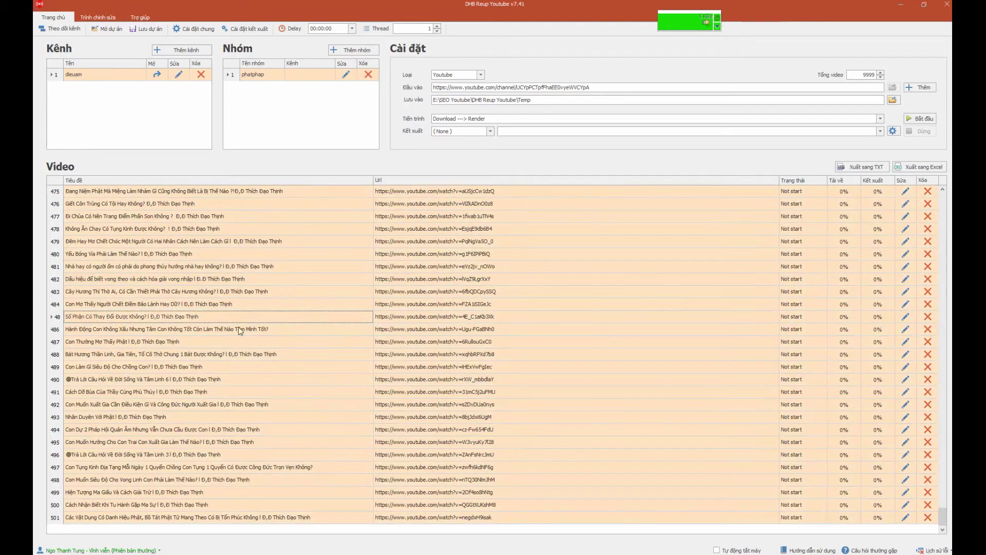
drag(949, 522, 949, 205)
click(721, 121)
click(658, 143)
click(660, 117)
click(632, 149)
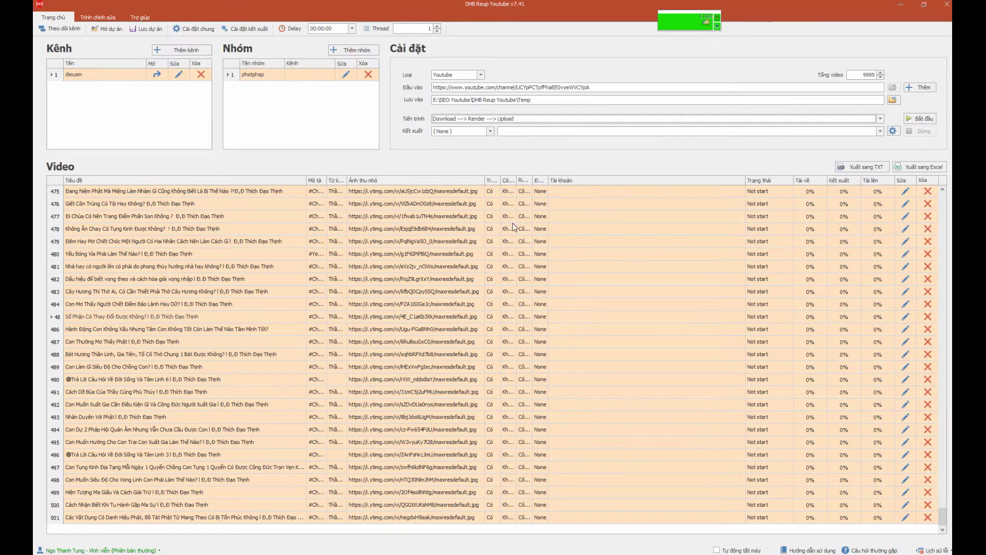
- Export the video links to a text file, replacing "kenh thay thich đạo thịnh.txt", and put the opened text file out of view
click(883, 168)
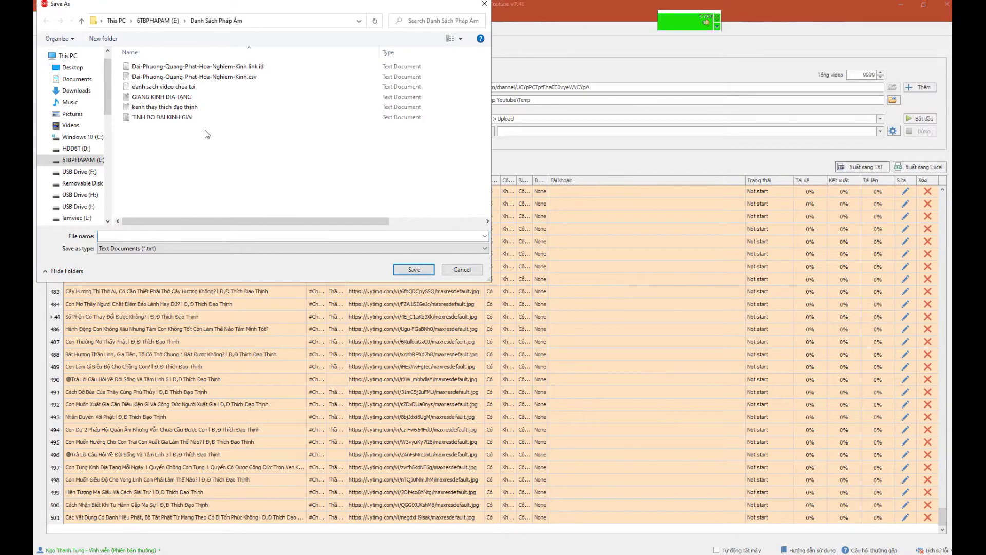
click(198, 108)
click(413, 269)
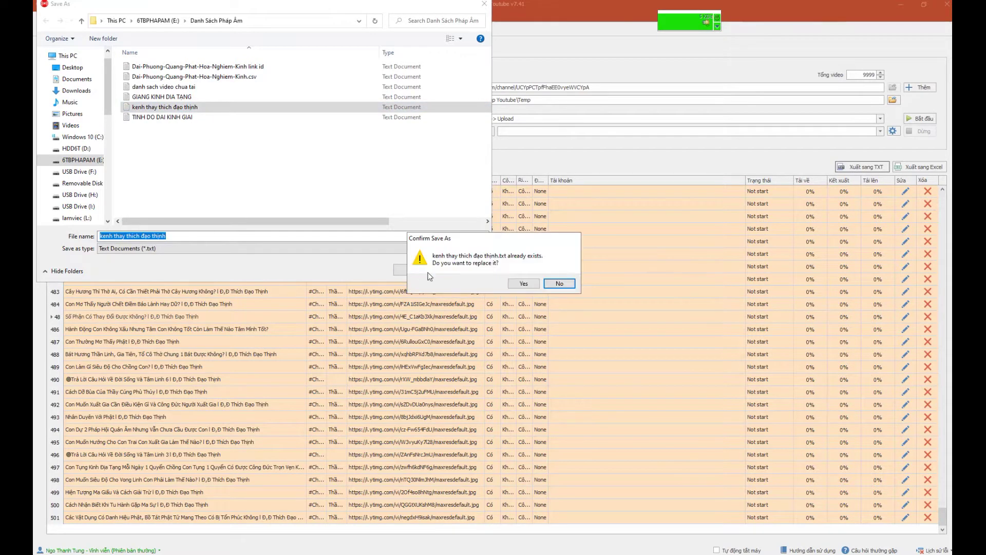
click(524, 284)
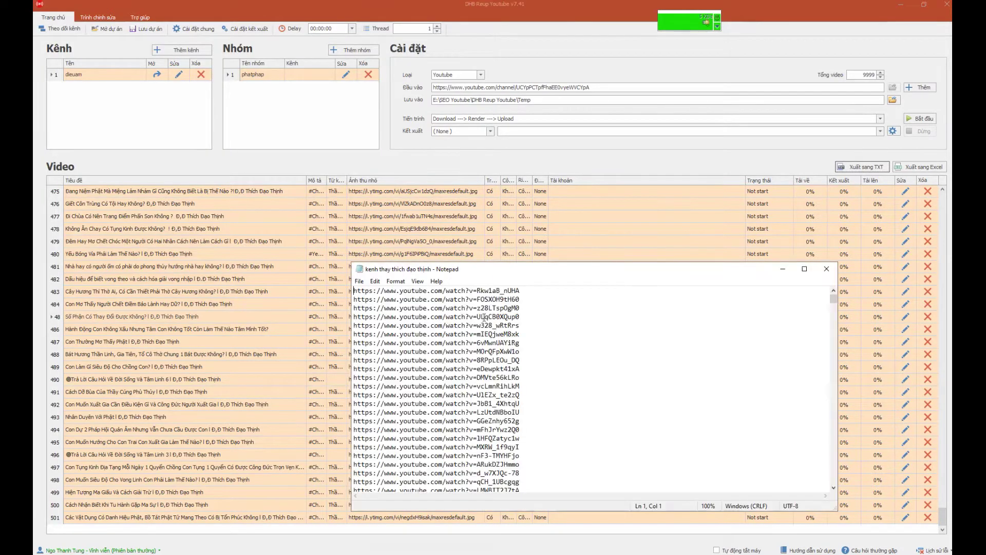
click(788, 276)
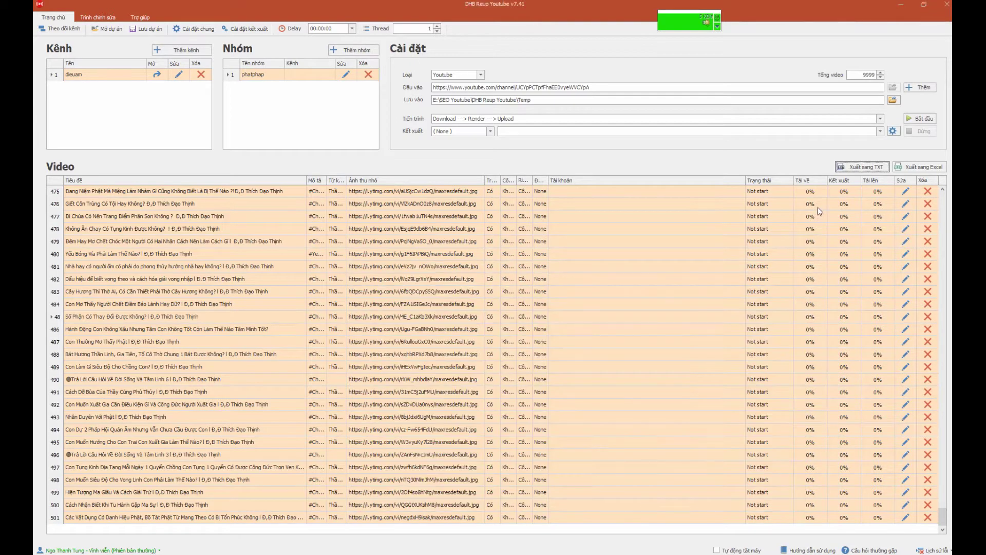
- Try to export the video data to Excel, replacing "kenh phap am thay thich dao thinh.xlsx" in Danh Sách Pháp Âm
click(910, 166)
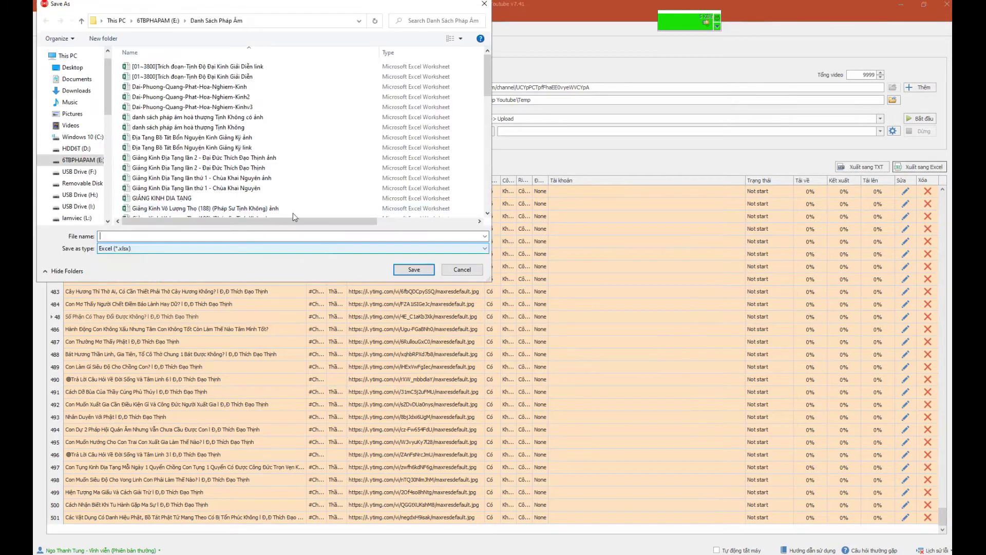
drag(493, 80, 491, 124)
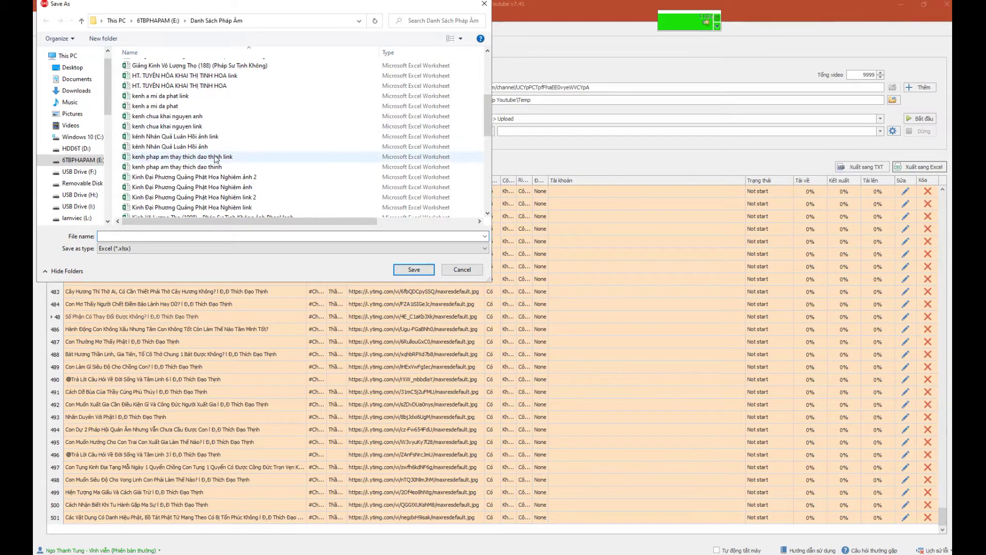
click(203, 167)
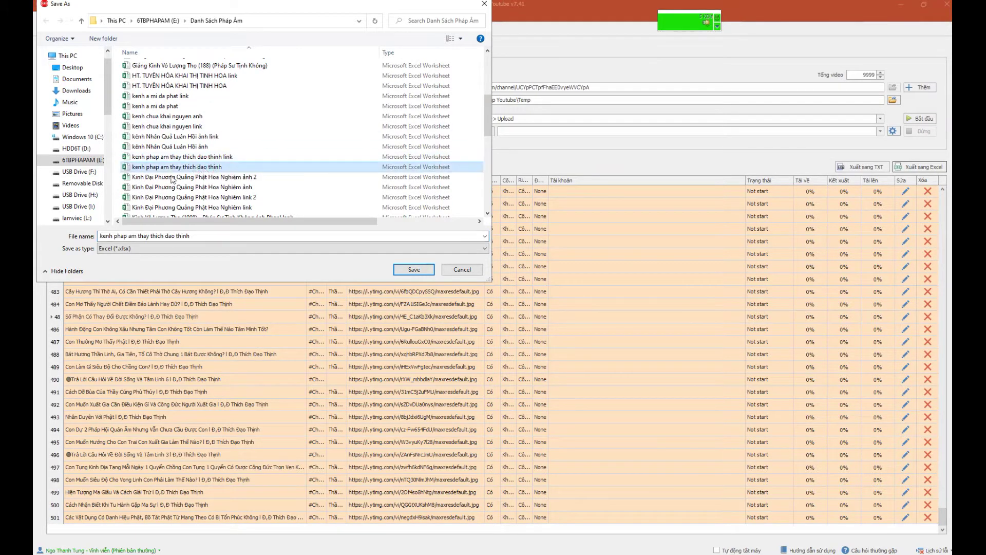
click(402, 271)
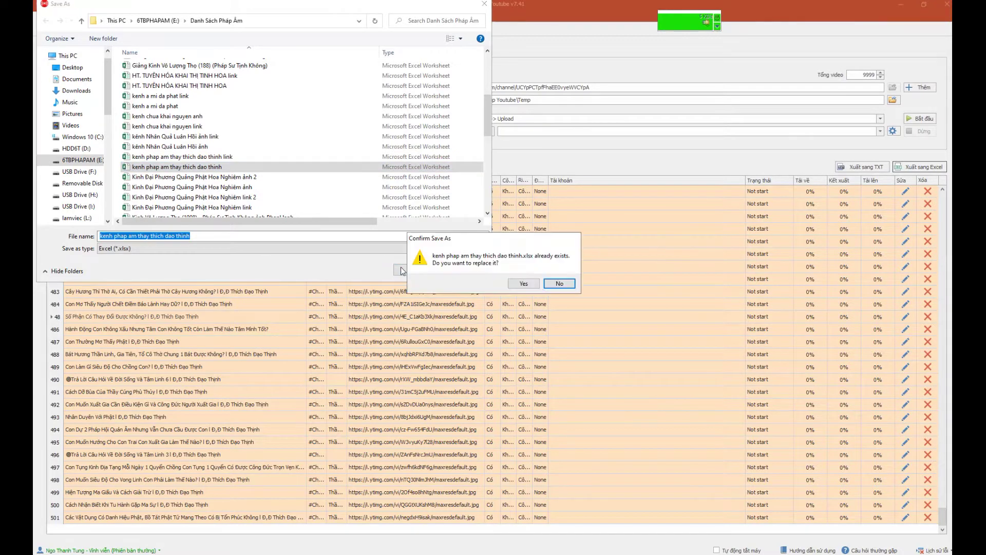
click(522, 283)
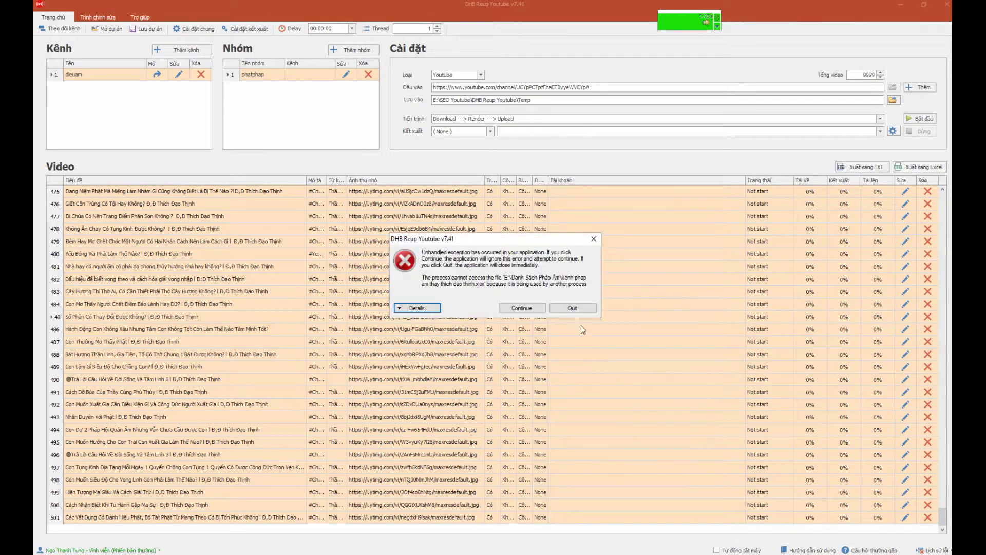
- Dismiss the export error and close the workbook already open in Excel without saving its changes
key(alt+Tab)
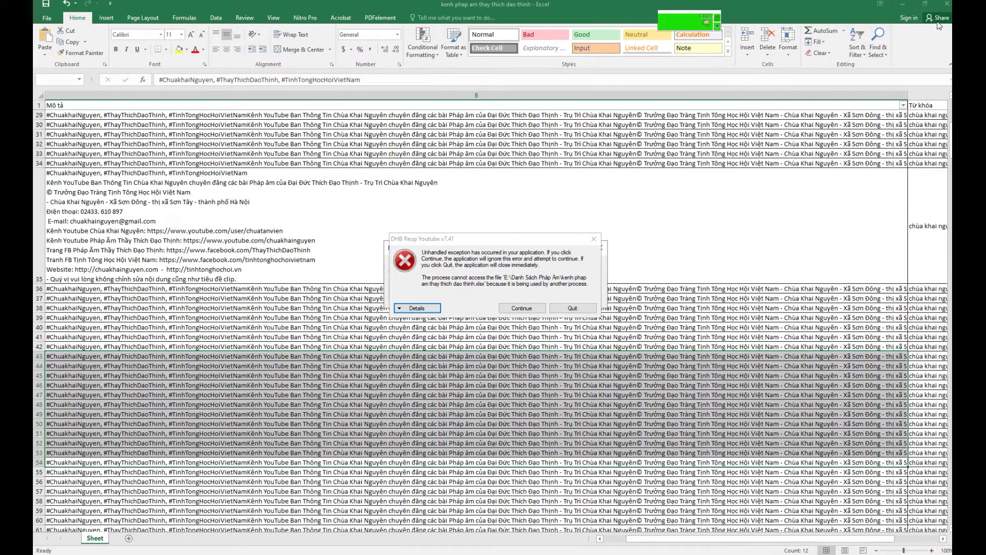
click(521, 308)
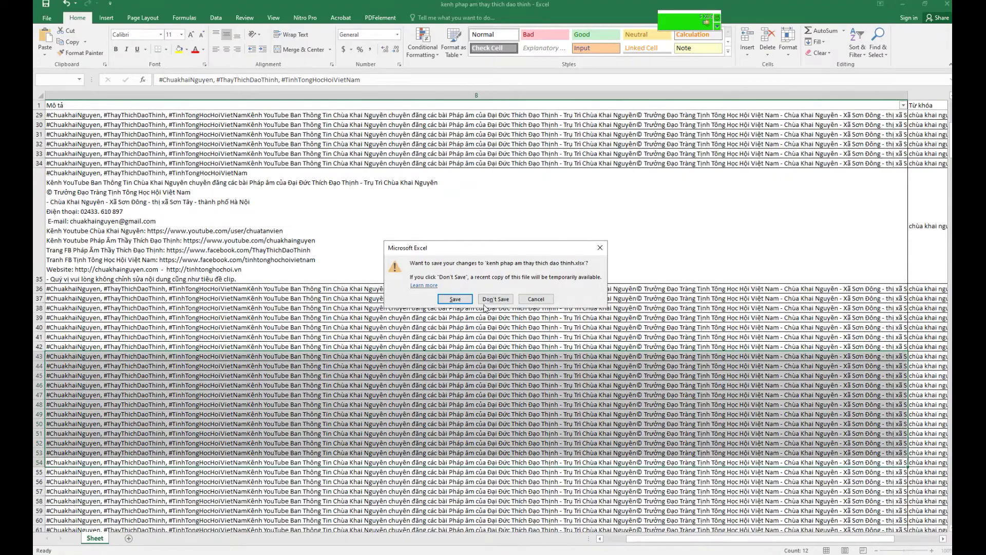
click(488, 301)
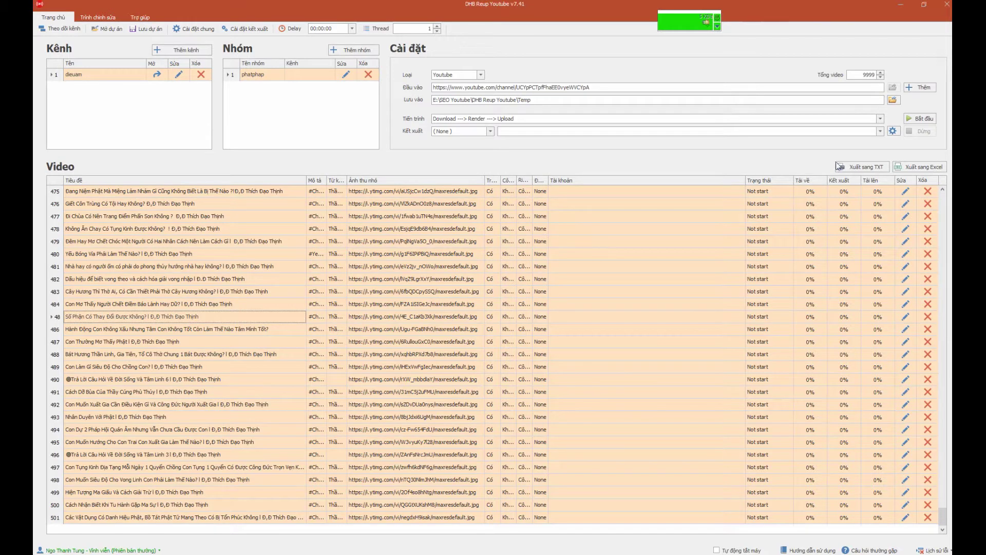
- Export the video data to Excel again, replacing "kenh phap am thay thich dao thinh.xlsx", and close the opened workbook
click(920, 167)
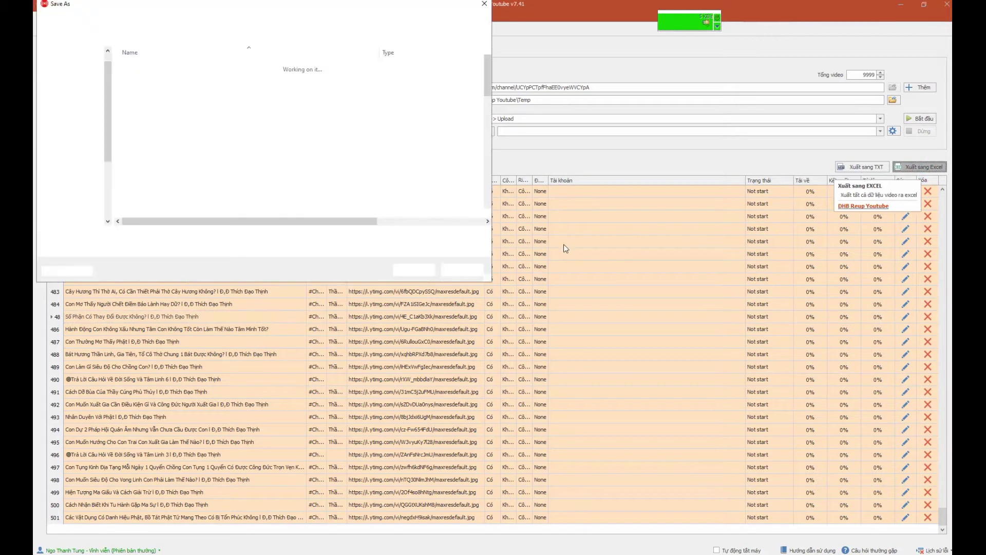
scroll(492, 155, down, 1)
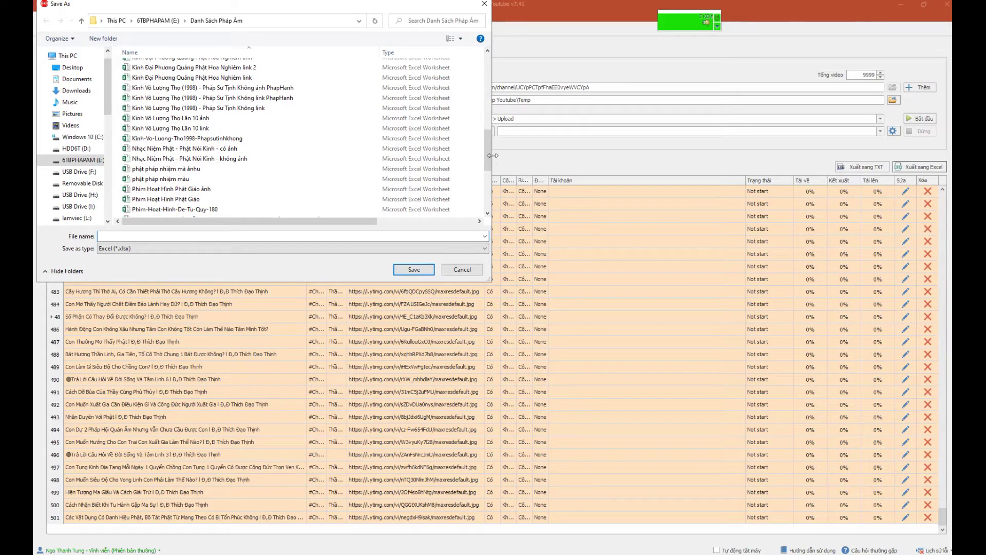
scroll(306, 183, down, 2)
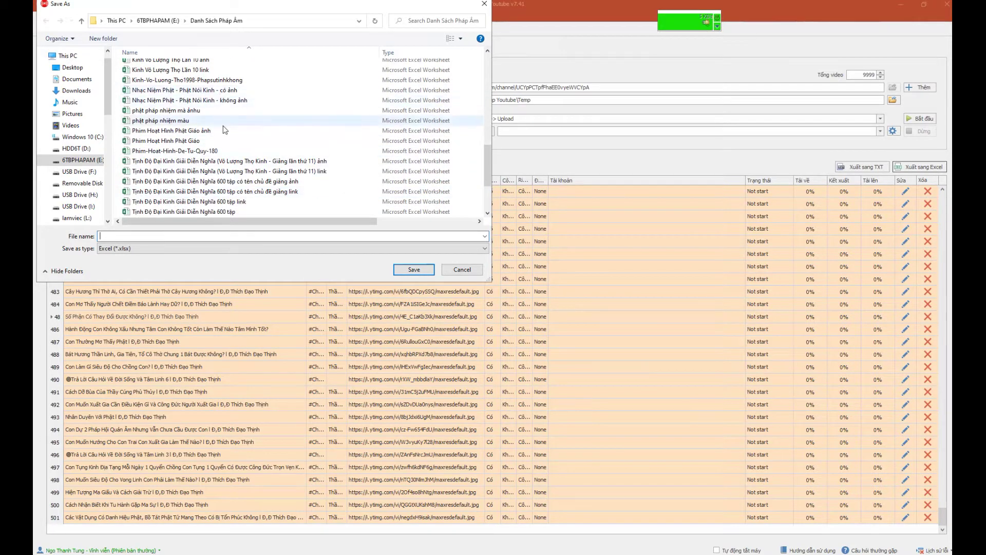
scroll(223, 134, down, 3)
scroll(226, 182, up, 5)
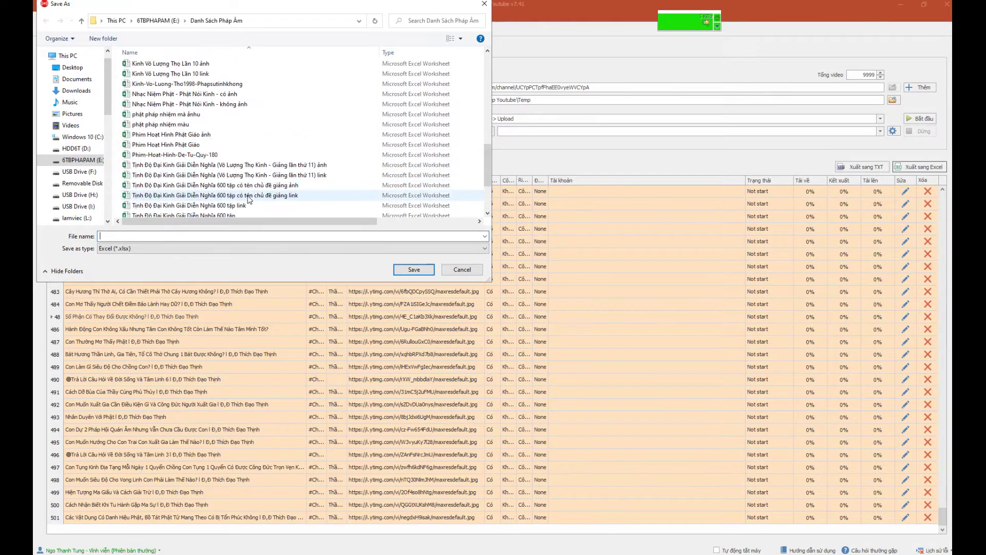
scroll(462, 132, up, 2)
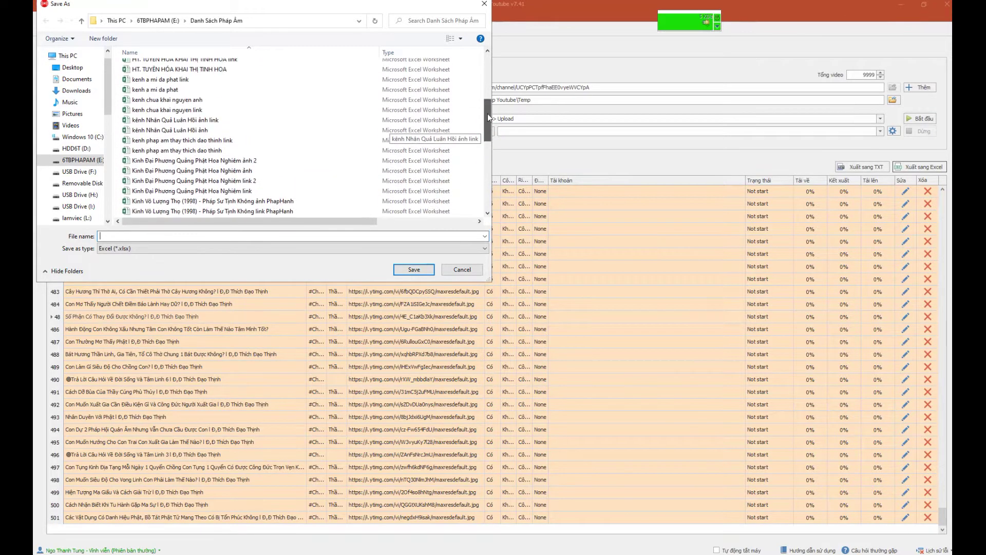
click(218, 153)
double_click(218, 152)
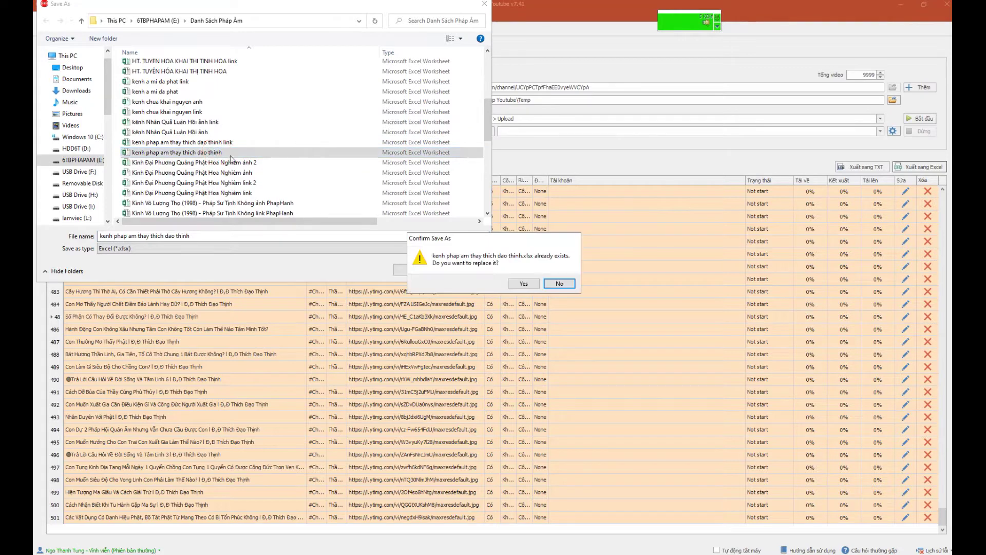
click(516, 283)
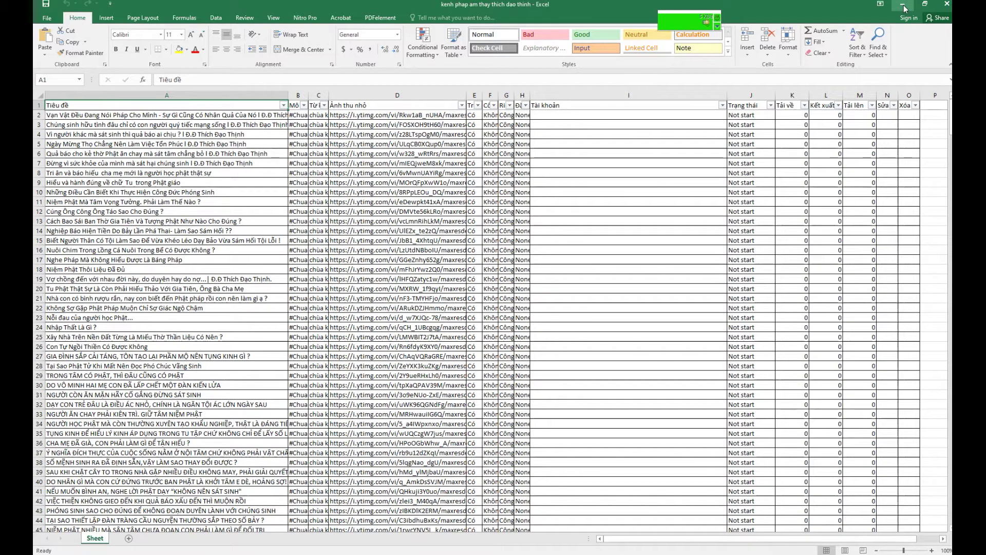
click(947, 5)
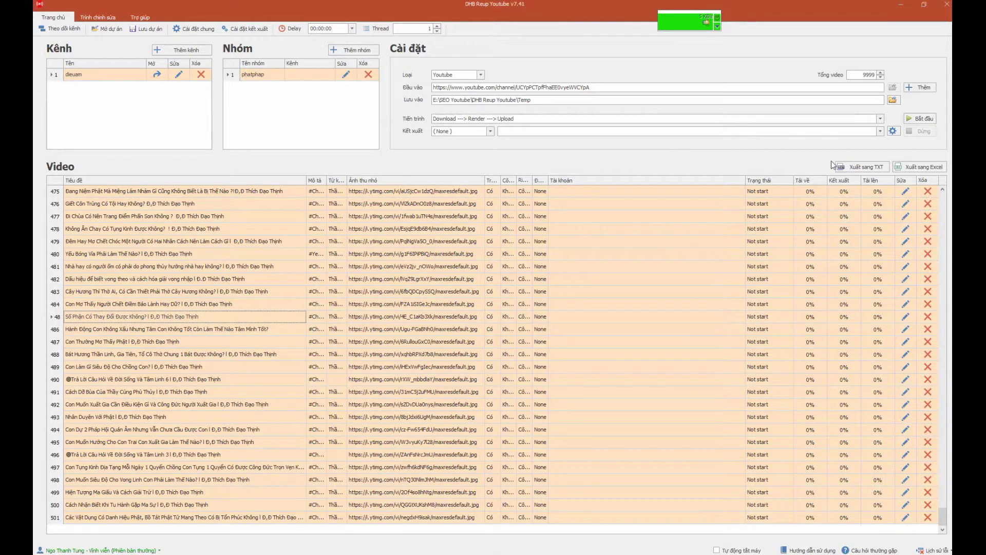
- Set the process to Download ---> Render, export the list over "kenh phap am thay thich dao thinh link.xlsx", and check and close that workbook
click(571, 118)
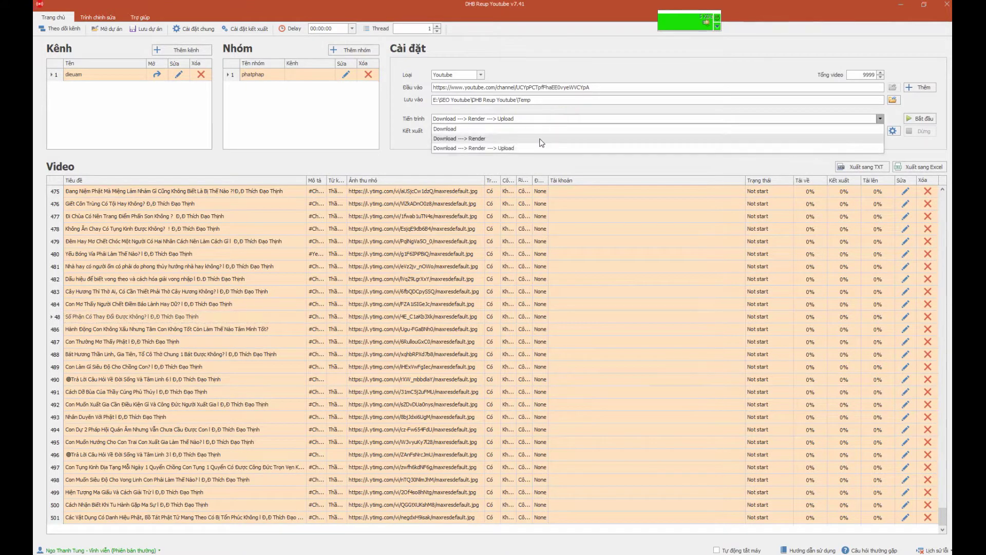
click(543, 138)
click(919, 166)
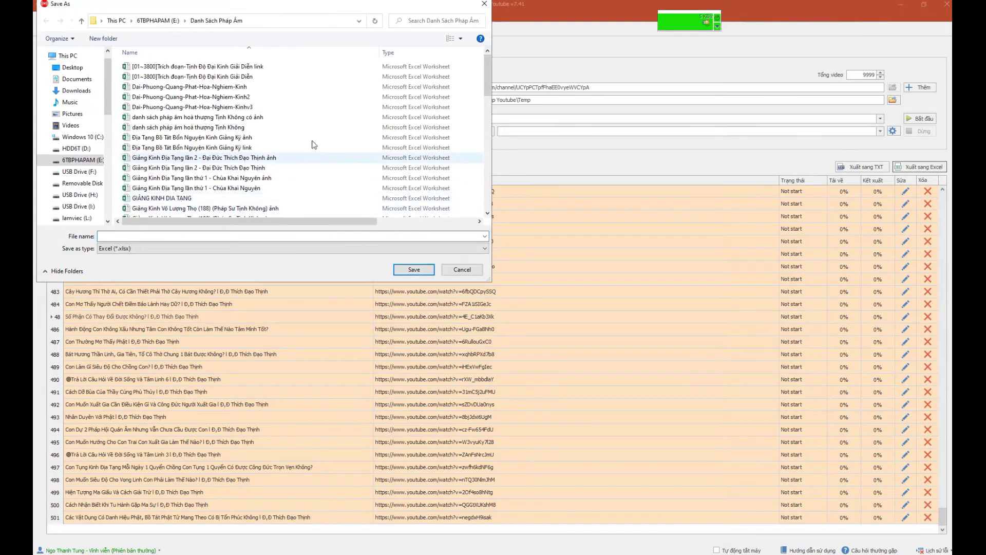
drag(489, 81, 488, 118)
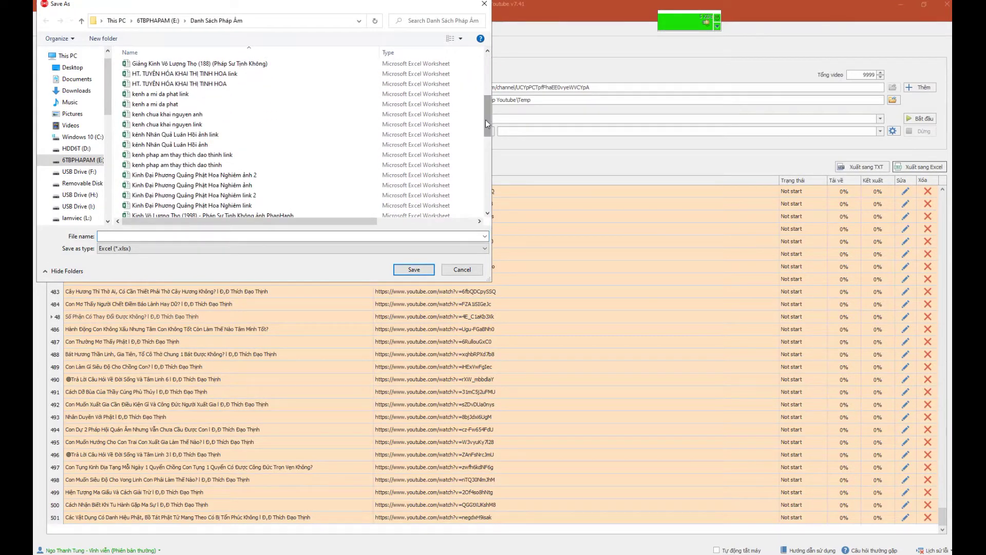
click(206, 155)
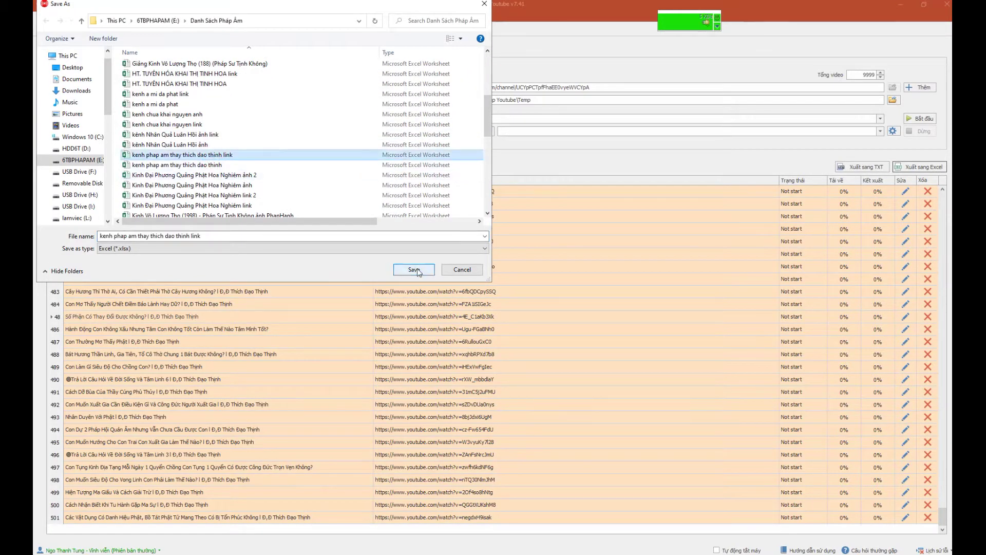
click(414, 269)
click(527, 284)
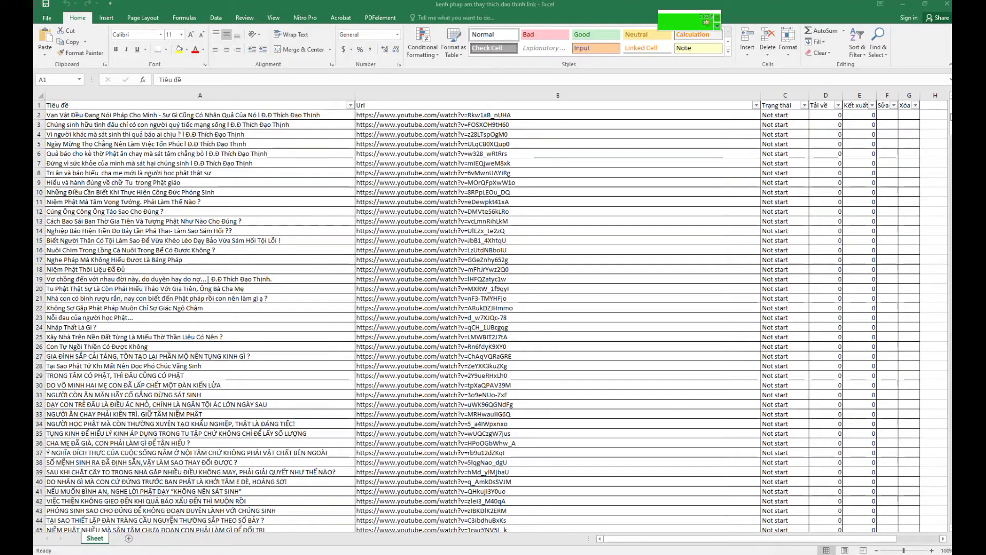
drag(950, 119, 923, 528)
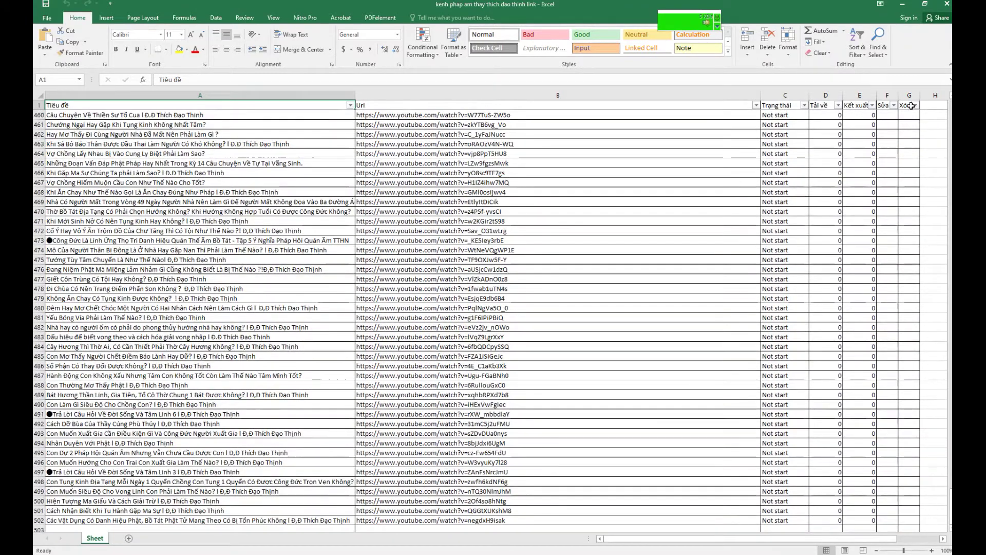
click(944, 5)
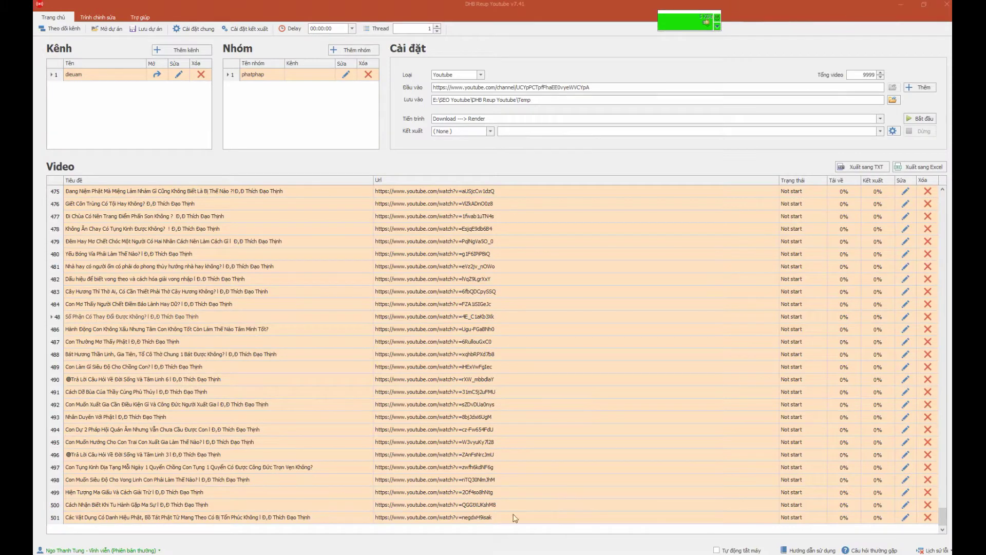
- Open the "kenh-phap-am-thay-thich-dao-thinh" Excel 97-2003 workbook from the Danh Sách Pháp Âm folder and review its rows and columns
key(alt+Tab)
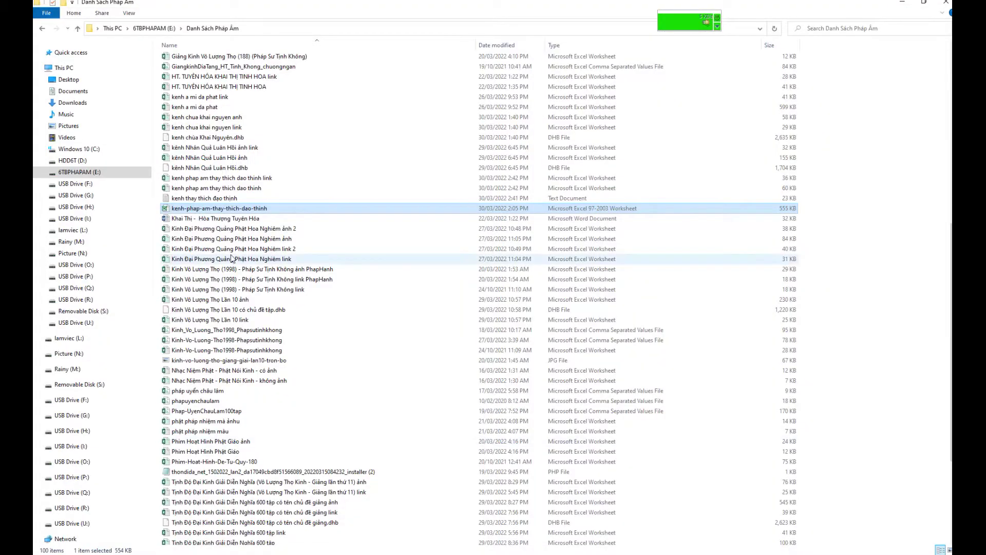
scroll(320, 369, down, 1)
scroll(256, 228, up, 2)
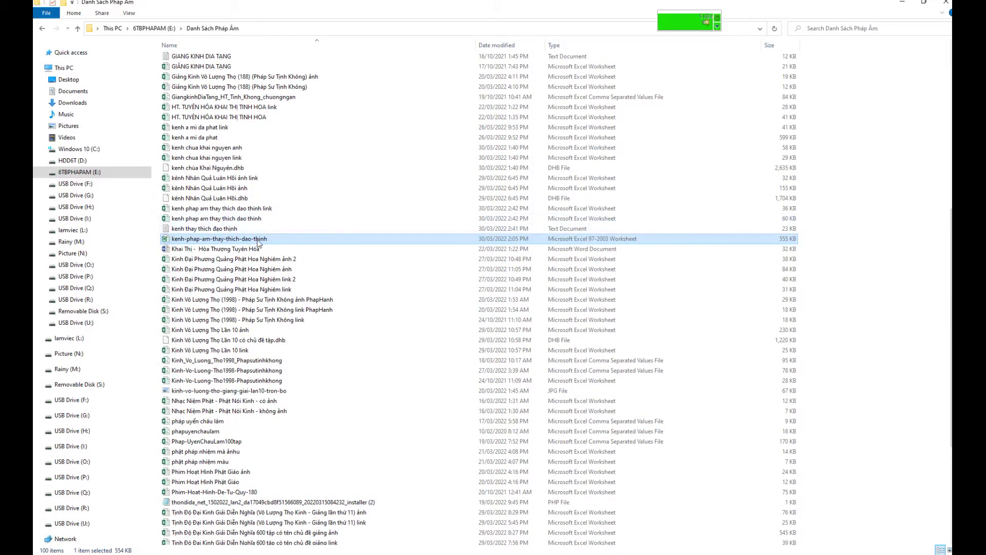
double_click(259, 240)
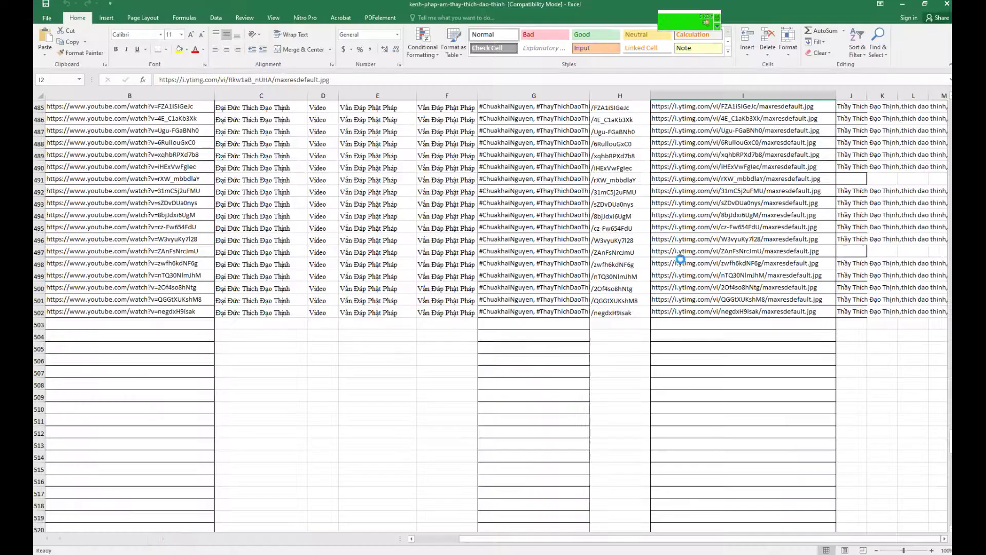
scroll(219, 252, up, 4)
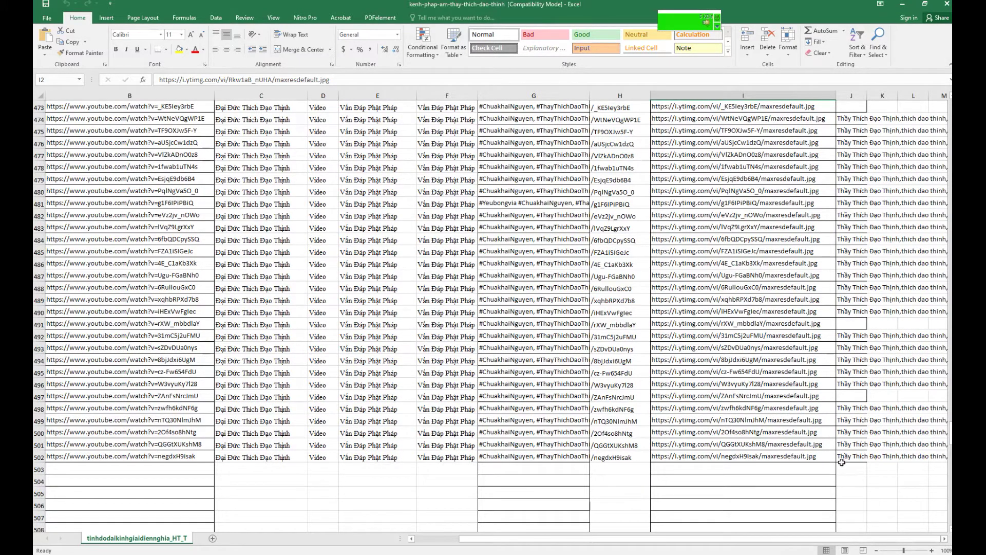
drag(950, 441, 950, 441)
drag(949, 154, 949, 97)
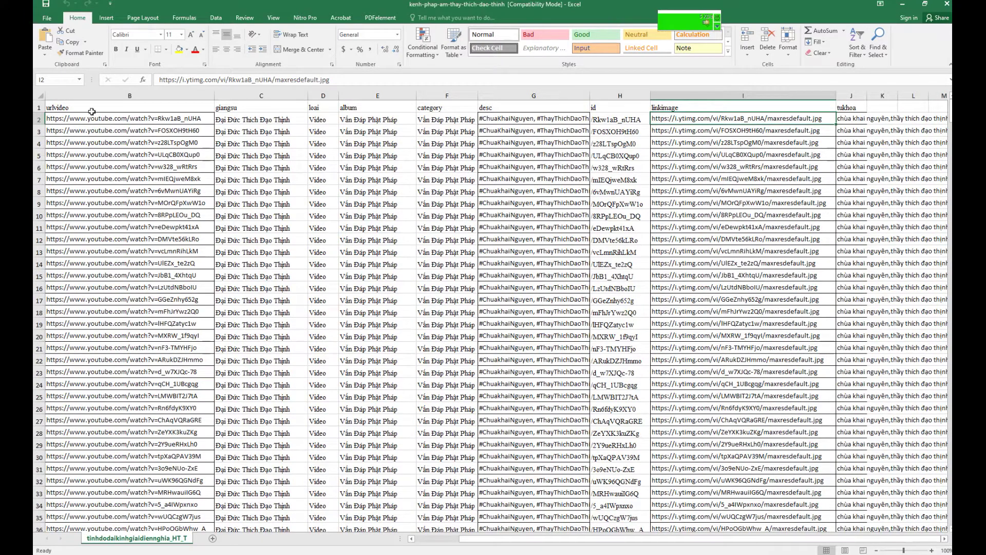
drag(522, 540, 438, 543)
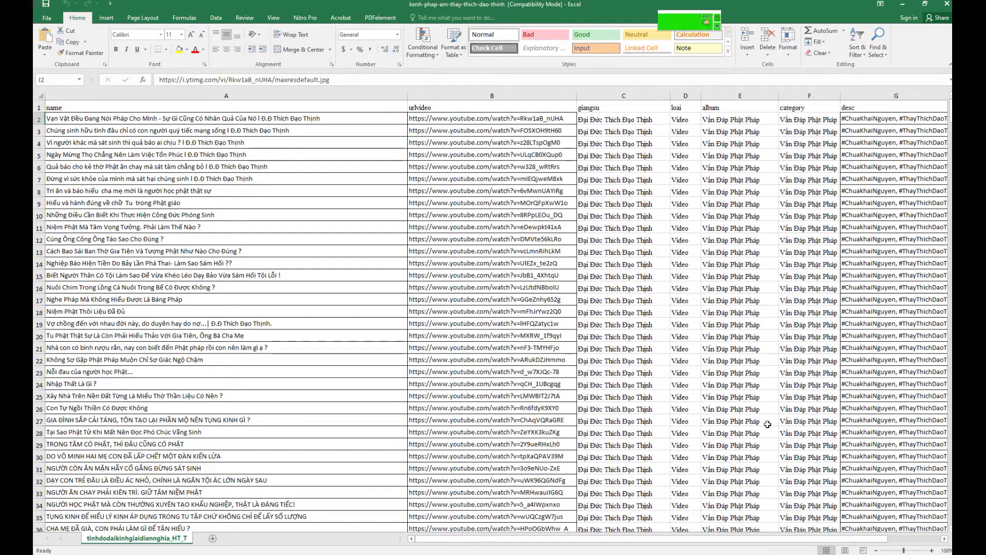
- Review the workbook's remaining columns through tukhoa and its rows down to about row 360
drag(662, 539, 734, 546)
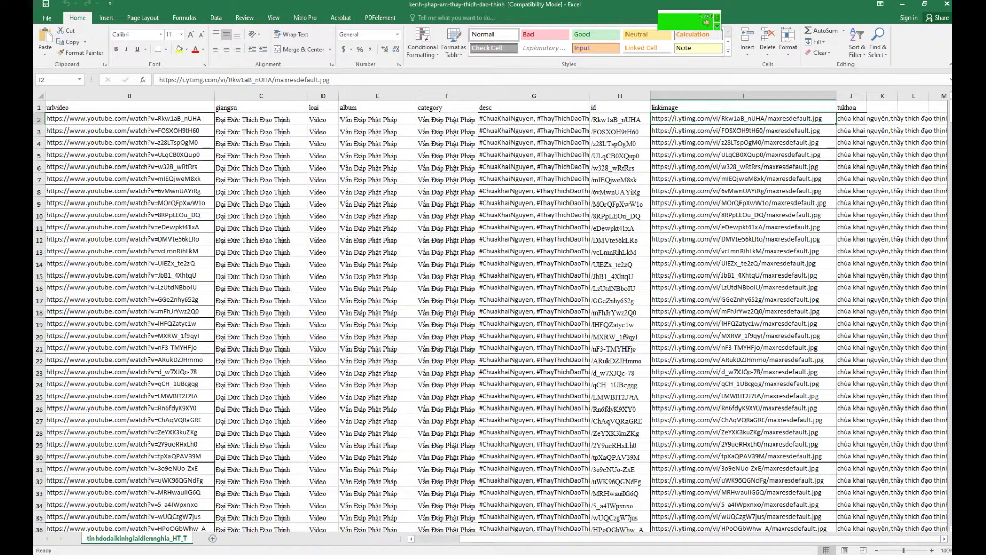
drag(950, 118, 889, 356)
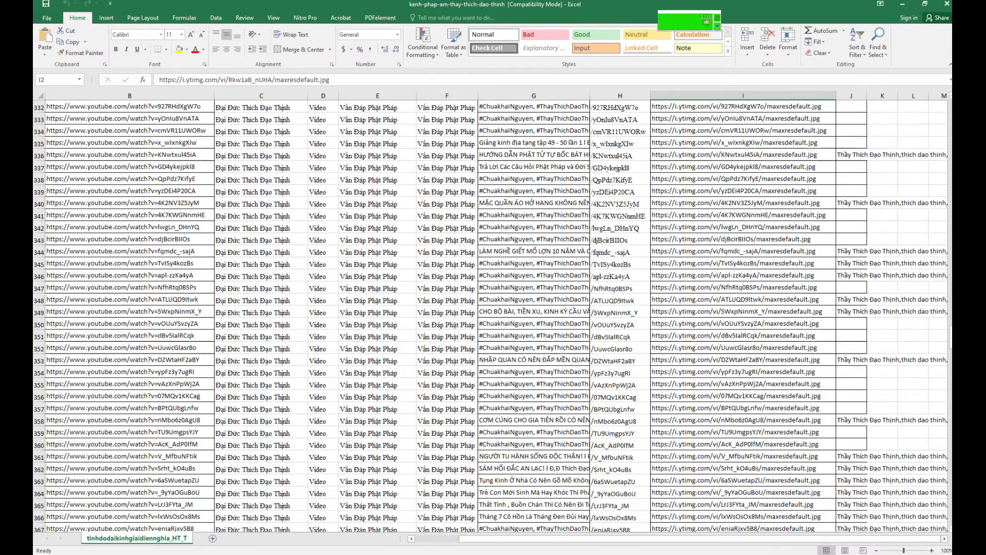
- Switch to the browser, upload kenh-phap-am-thay-thich-dao-thinh.xls as a new WP All Import file, and close its Excel window
mouse_move(189, 554)
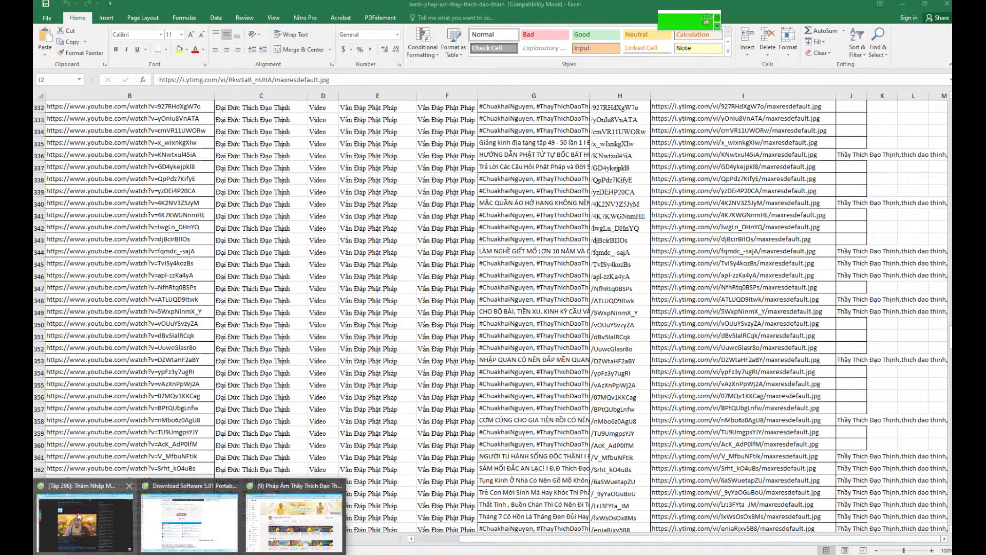
click(154, 521)
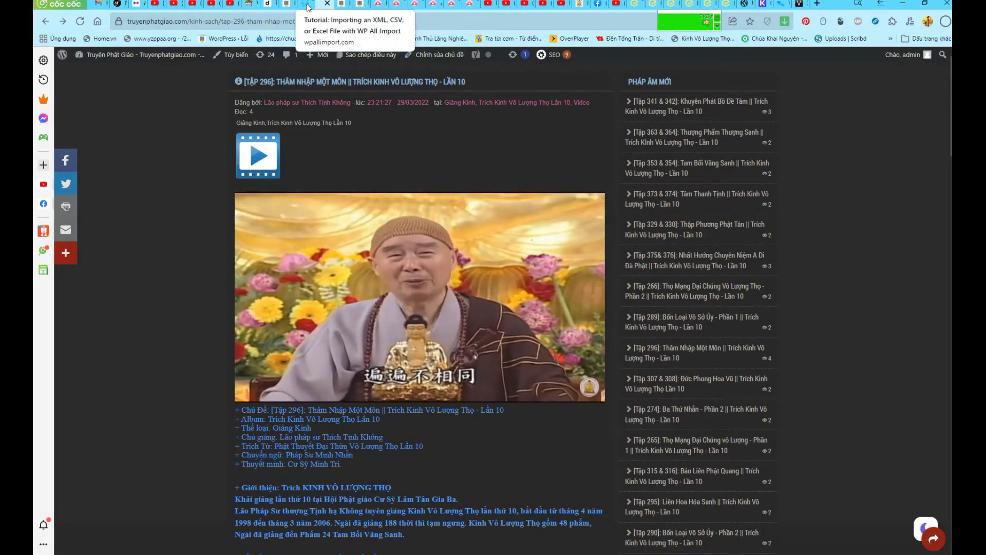
click(284, 4)
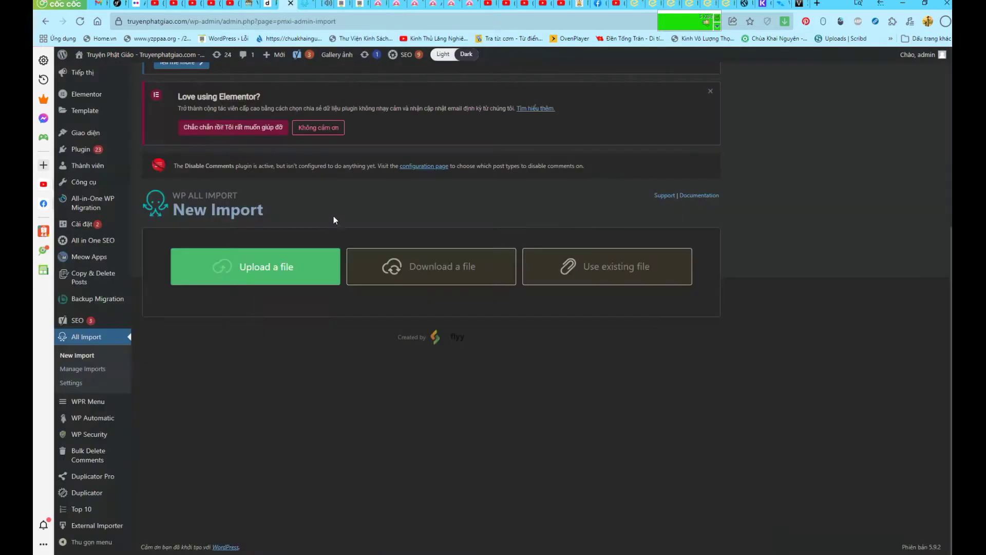
click(283, 270)
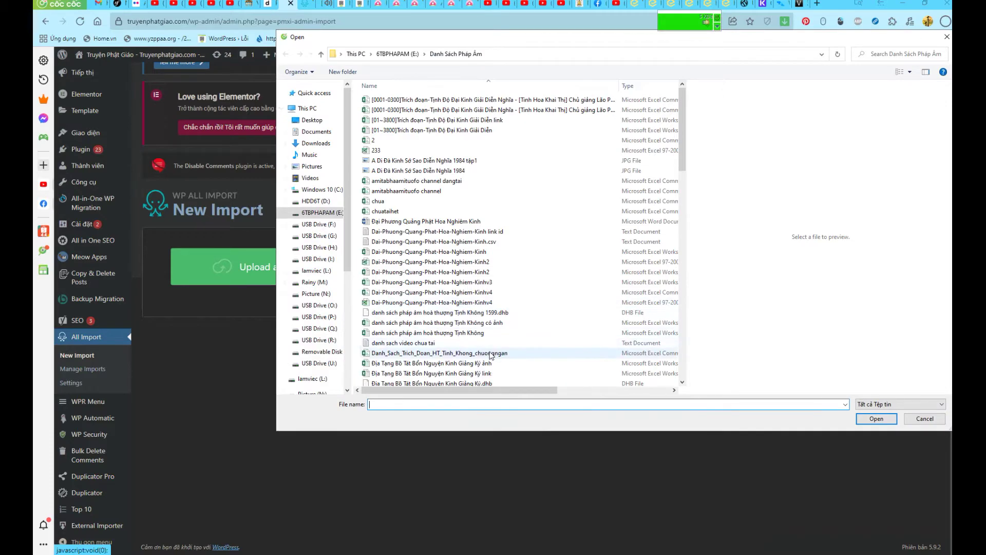
scroll(490, 355, down, 3)
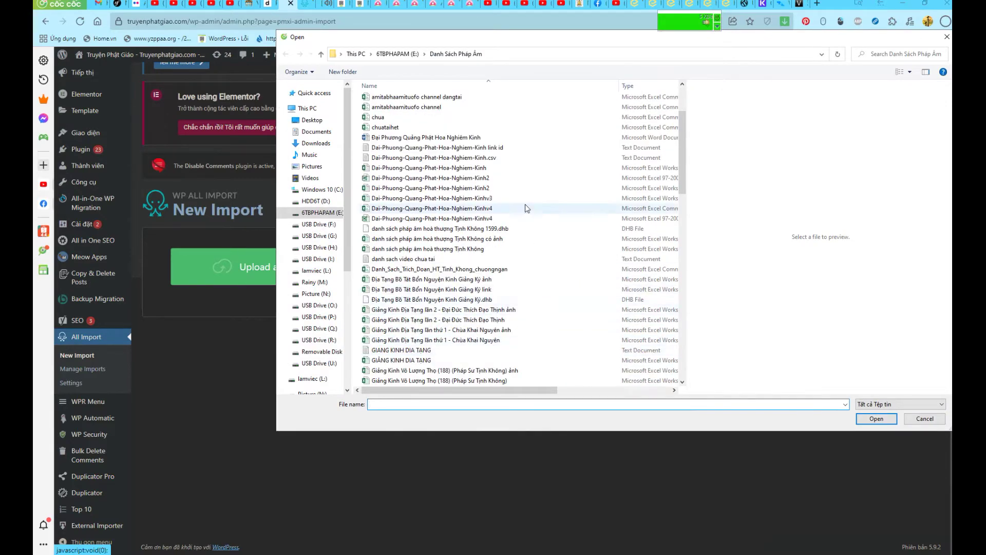
drag(680, 148, 677, 252)
click(427, 164)
click(437, 185)
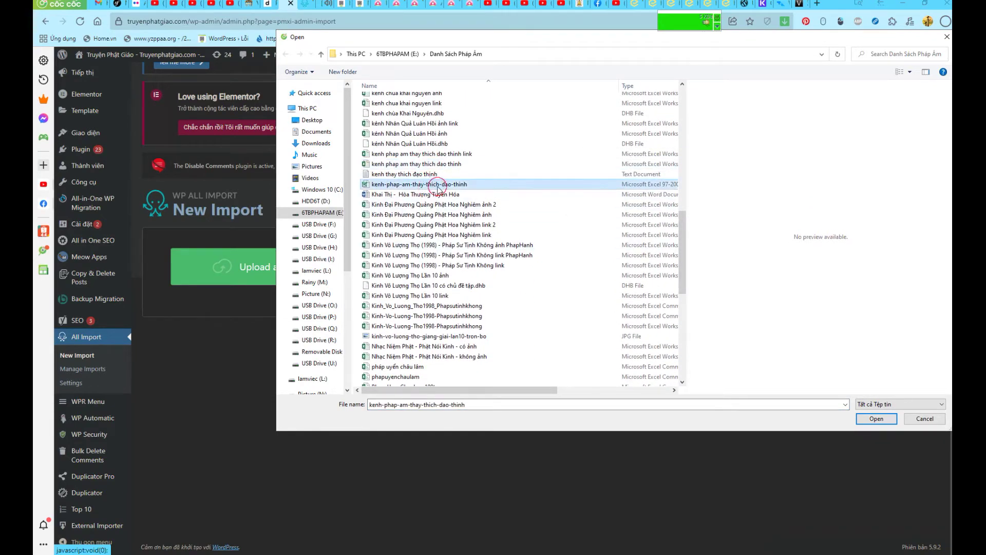
double_click(437, 185)
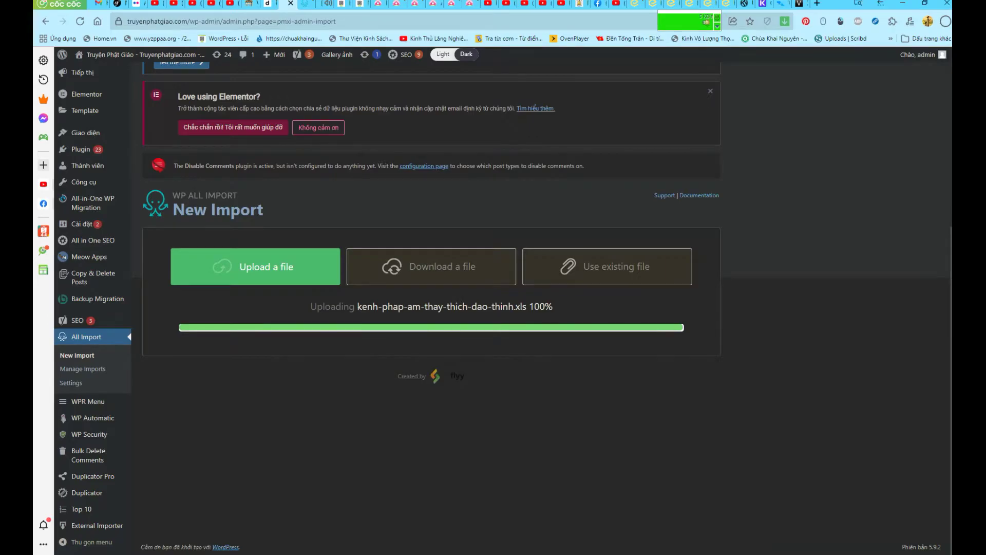
key(alt+Tab)
click(946, 8)
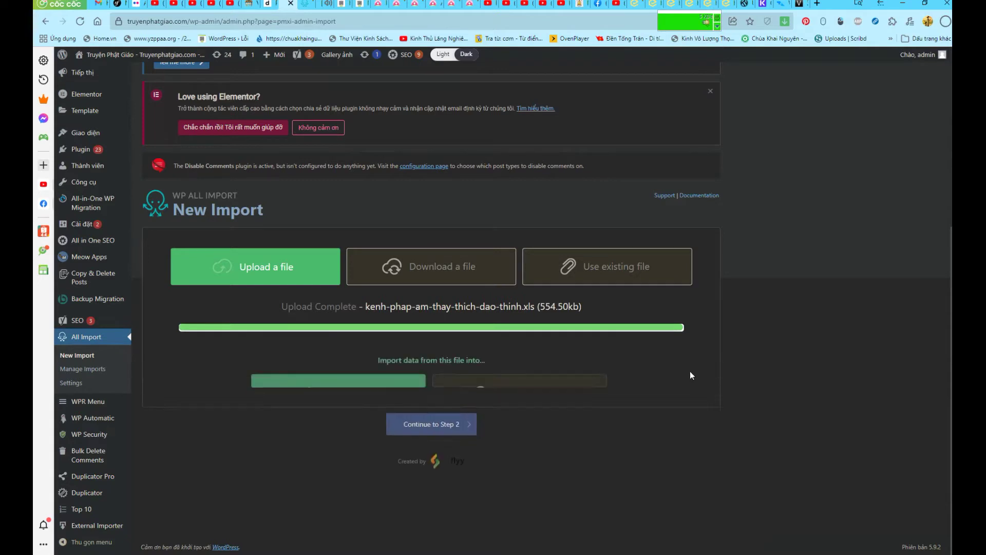
- Set the import to create a new item of the custom Chủ đề type for each record and continue to the file review
click(430, 441)
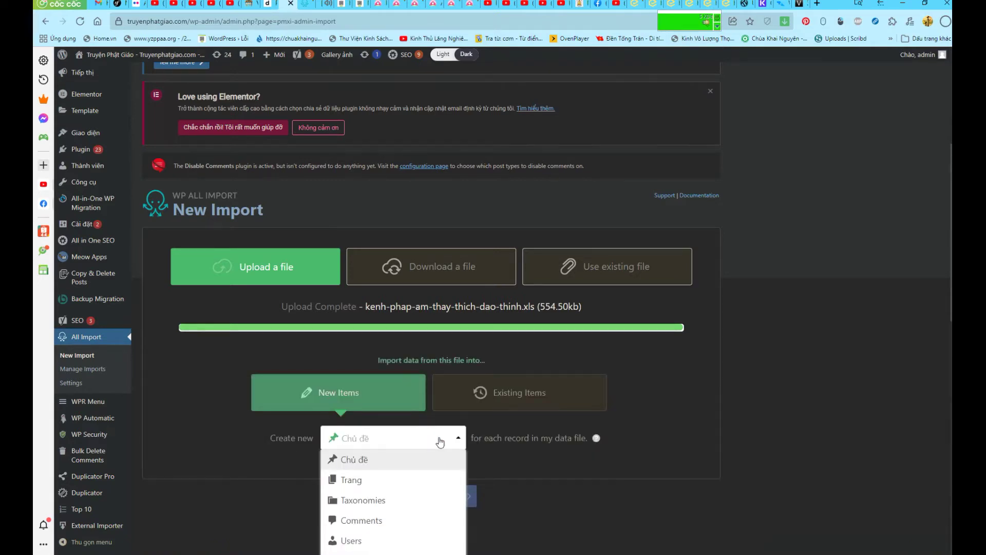
scroll(436, 440, down, 6)
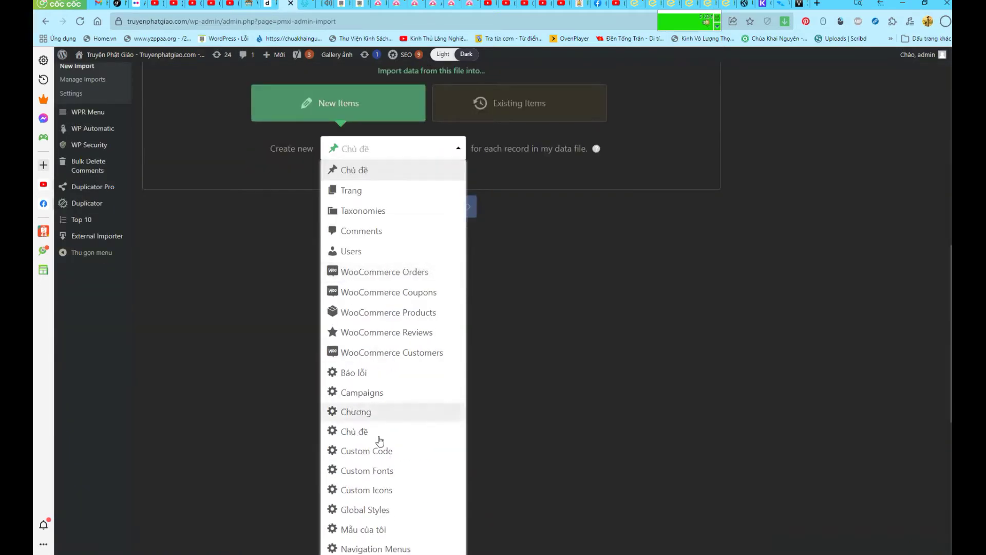
scroll(366, 413, down, 8)
scroll(376, 404, up, 6)
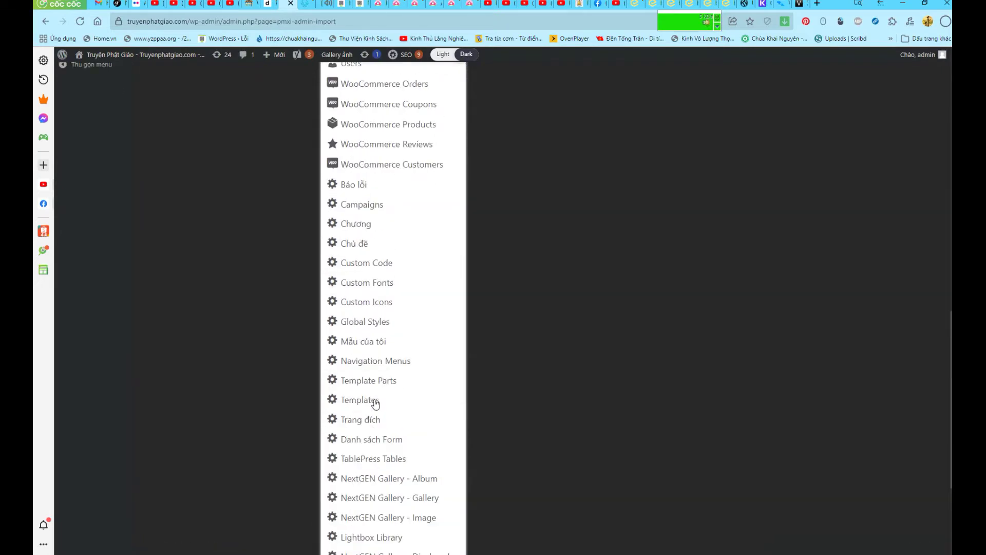
click(363, 341)
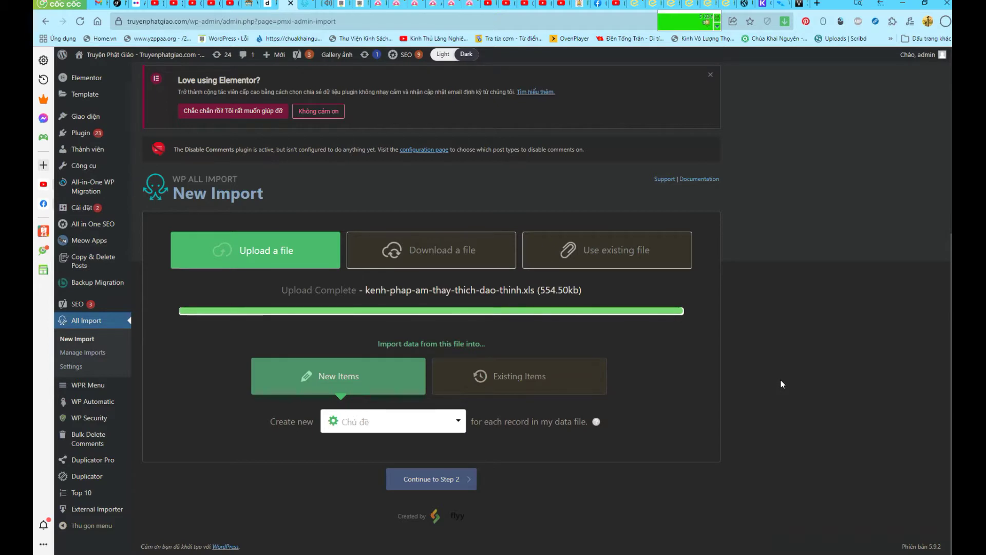
click(434, 479)
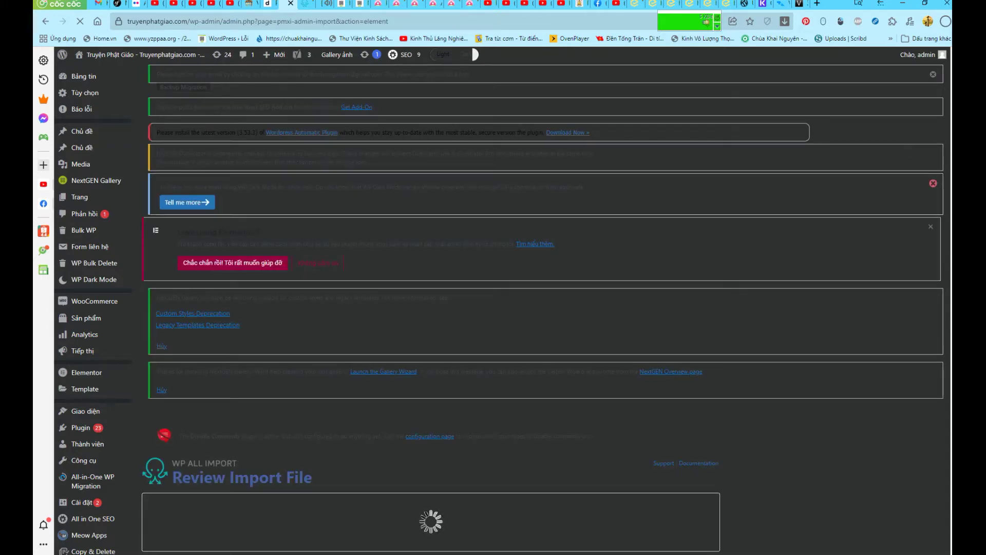
scroll(637, 310, down, 3)
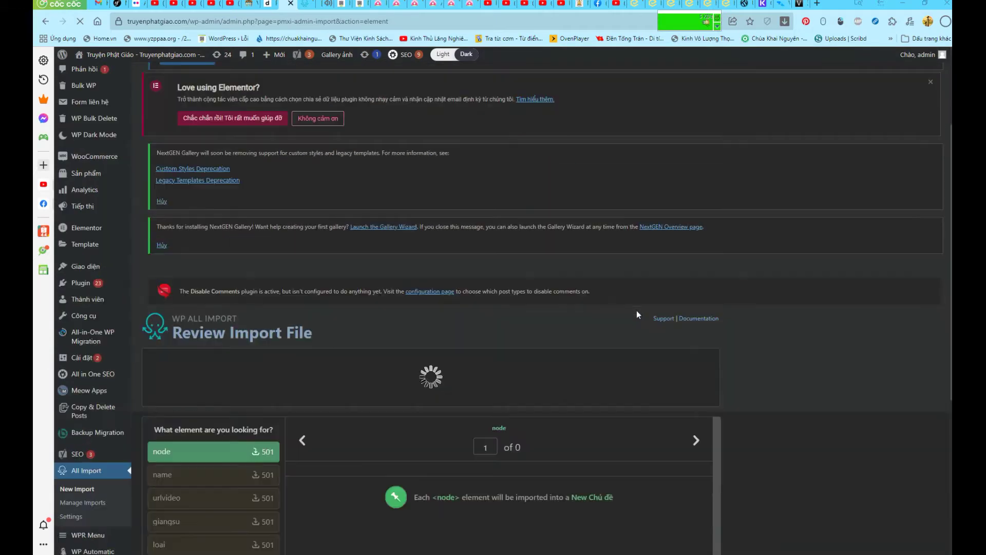
scroll(637, 314, down, 4)
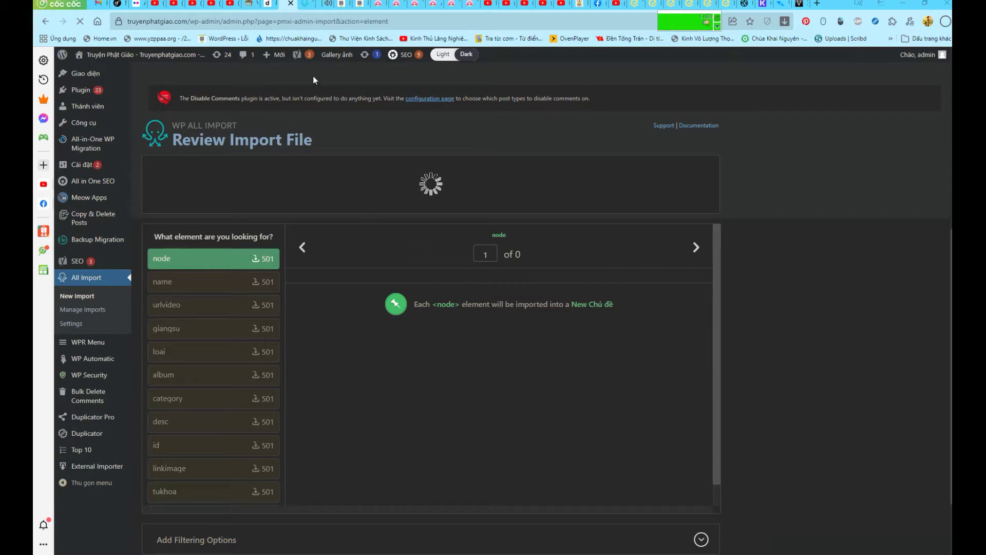
- Check the new posts on the truyenphatgiao.com home page and the published "Mở Luân Xa Dễ Bị Tẩu Hỏa Nhập Ma" video post
click(344, 4)
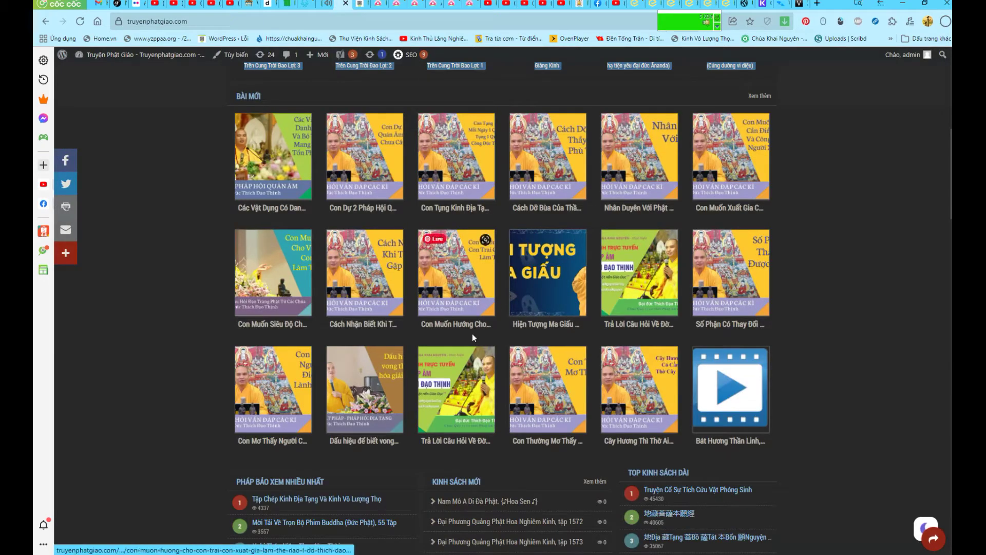
scroll(485, 334, down, 3)
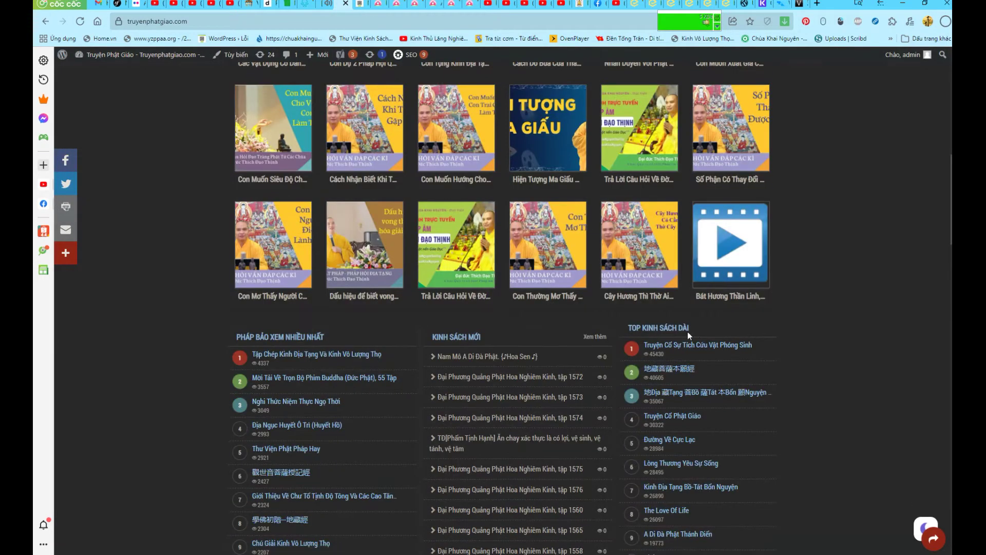
scroll(354, 242, down, 12)
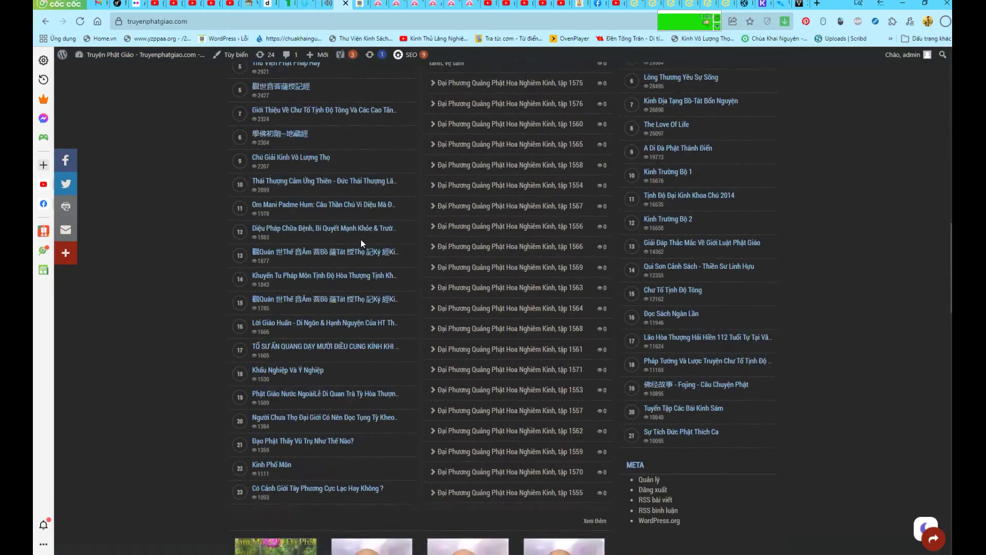
scroll(365, 240, up, 15)
scroll(382, 247, down, 4)
scroll(383, 248, down, 5)
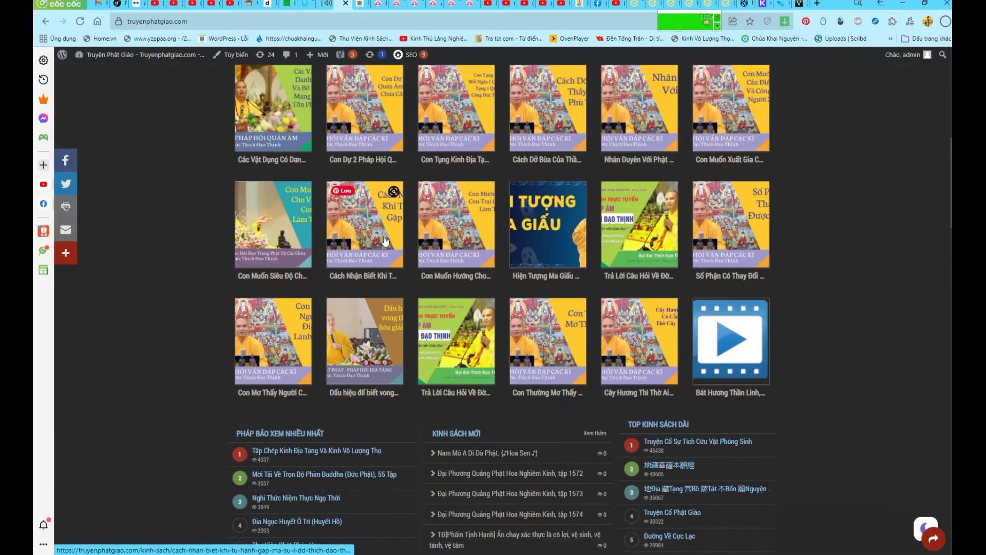
click(362, 6)
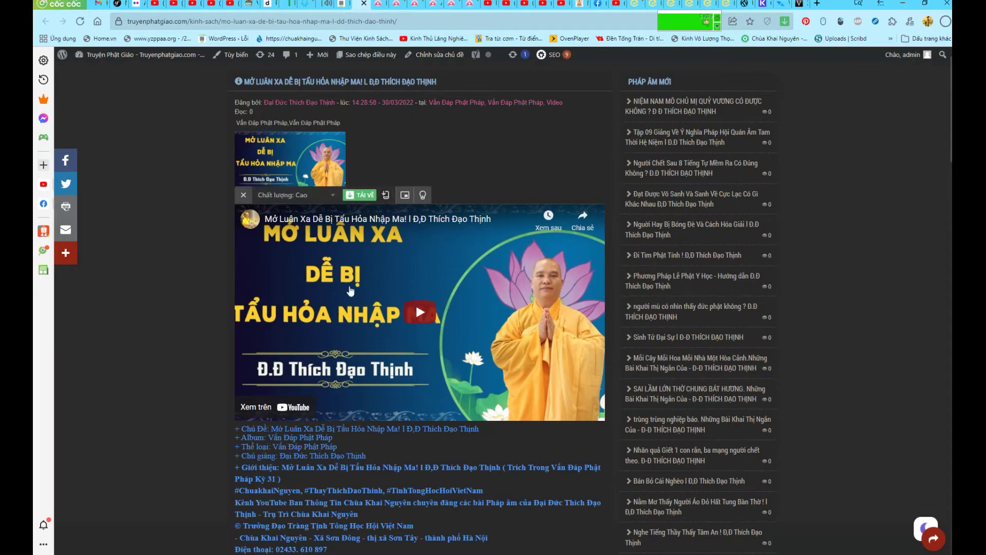
- Open the existing kenh_phap_am_thay_thich_dao_thinh.xls import (ID 14) for editing and go through its Drag & Drop settings
click(288, 6)
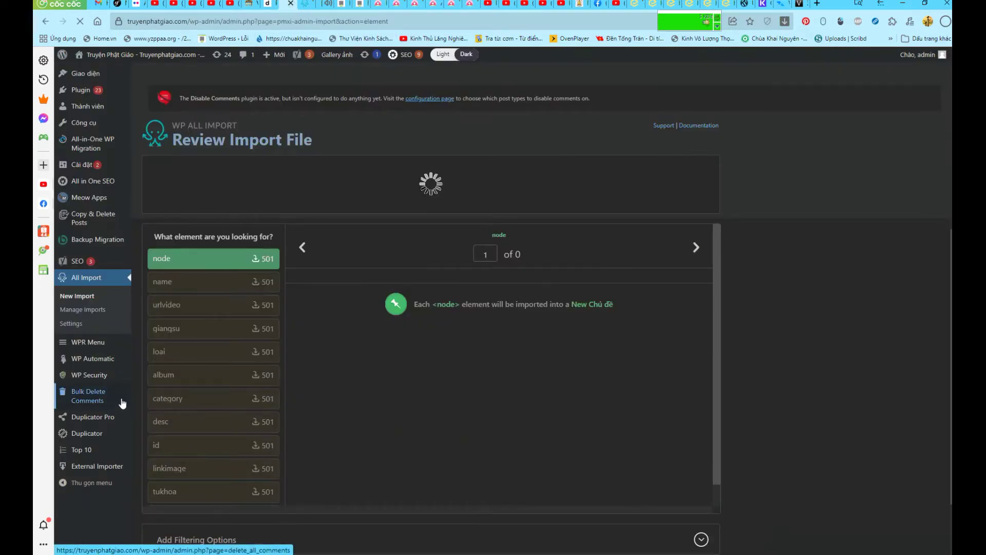
click(86, 309)
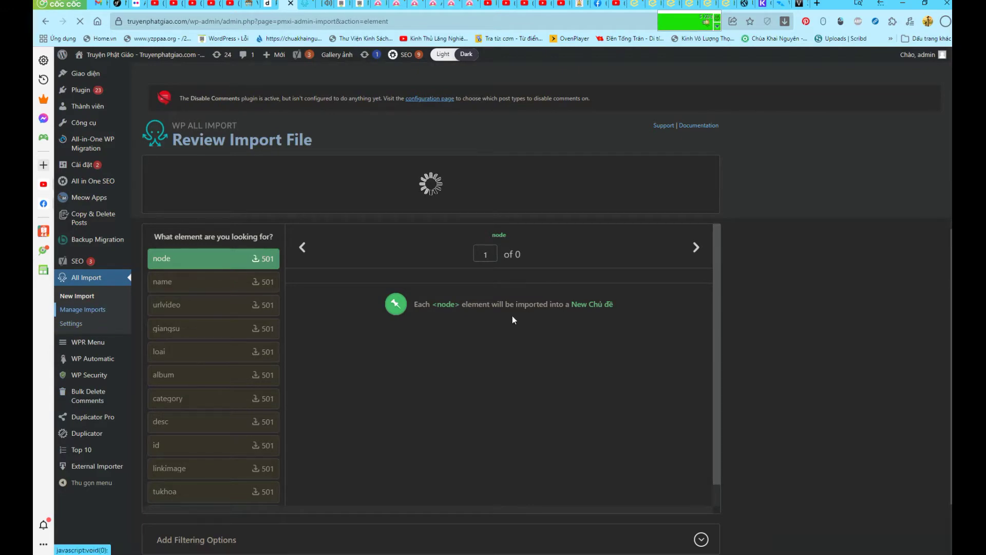
scroll(514, 283, down, 7)
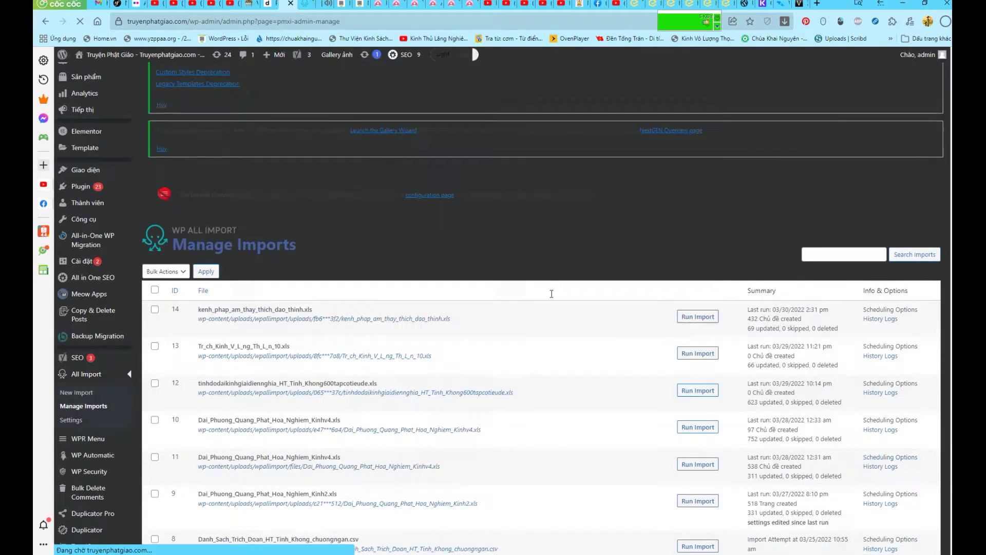
scroll(516, 284, down, 3)
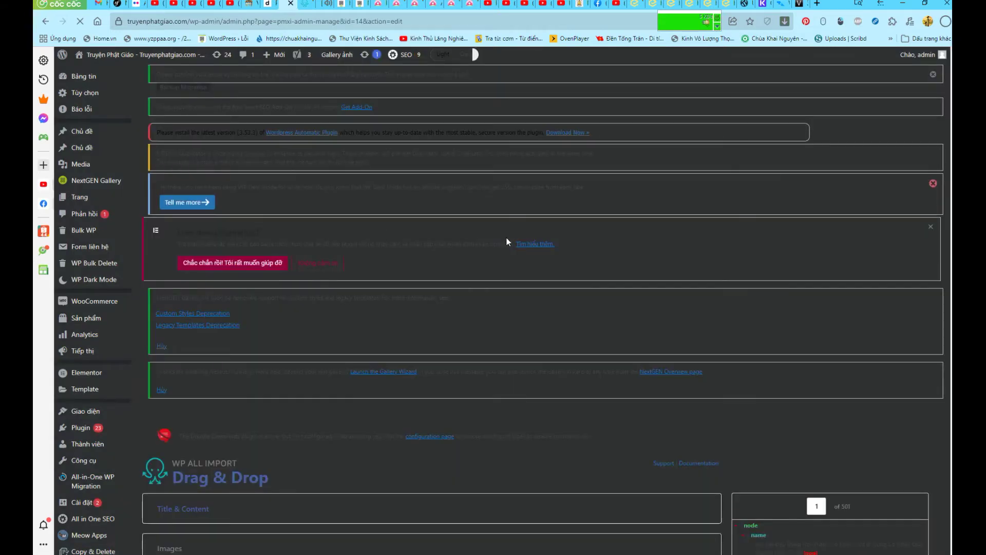
scroll(549, 278, down, 5)
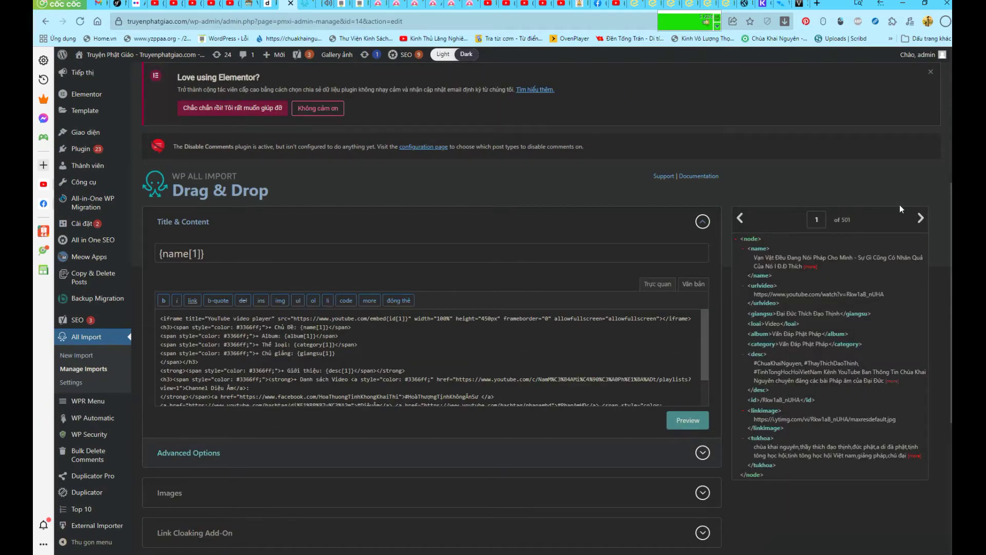
scroll(791, 186, down, 3)
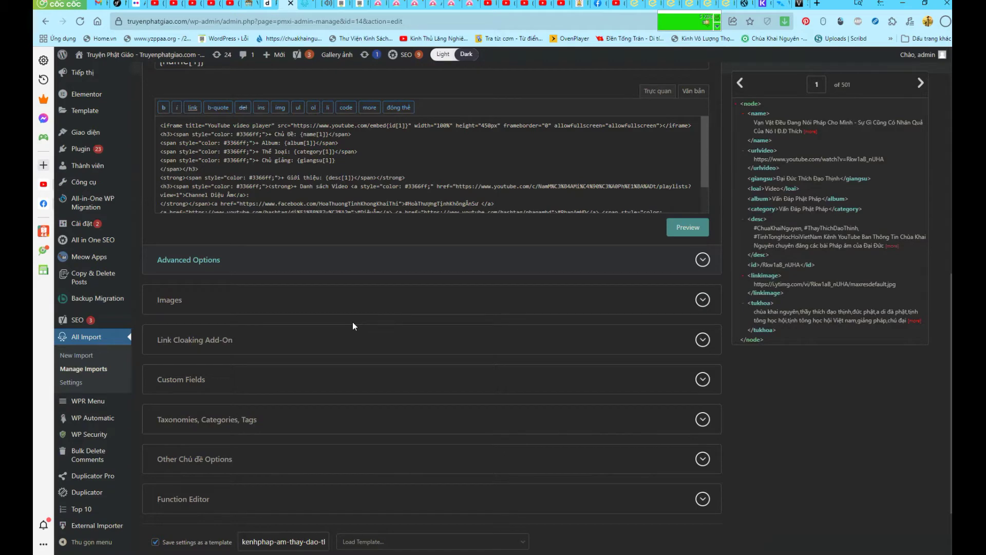
scroll(352, 329, down, 2)
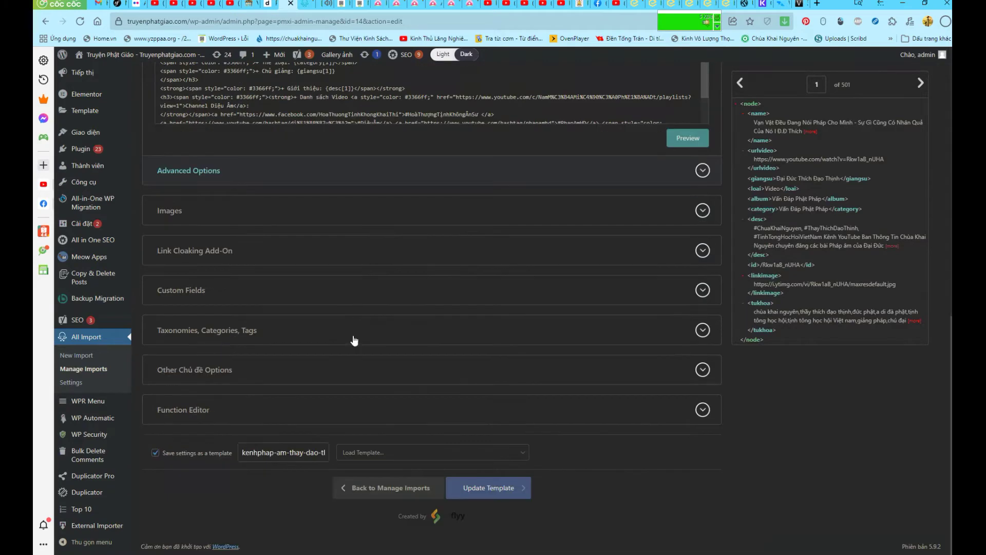
- Examine the saved templates and the template name field, switching Save settings as a template off and on again
click(361, 459)
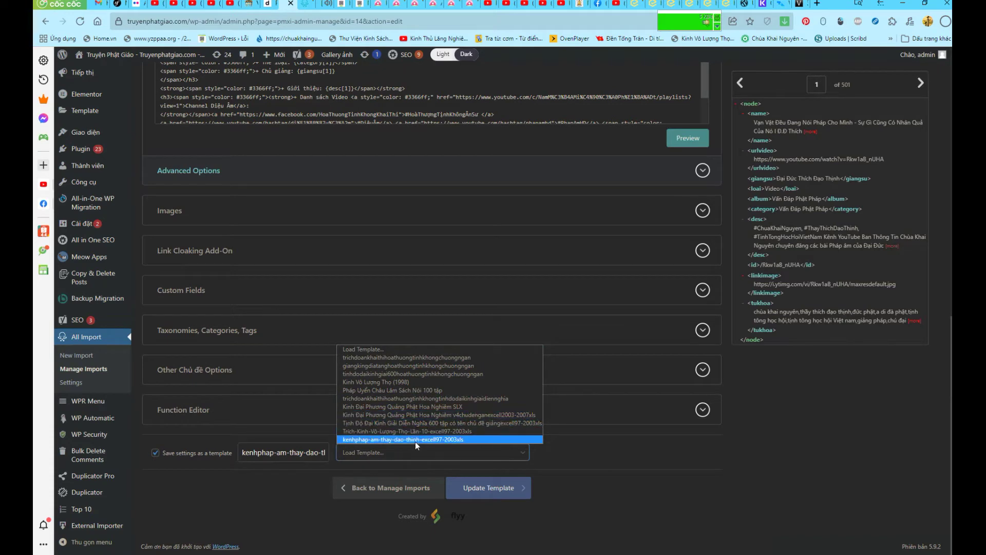
click(616, 481)
click(155, 454)
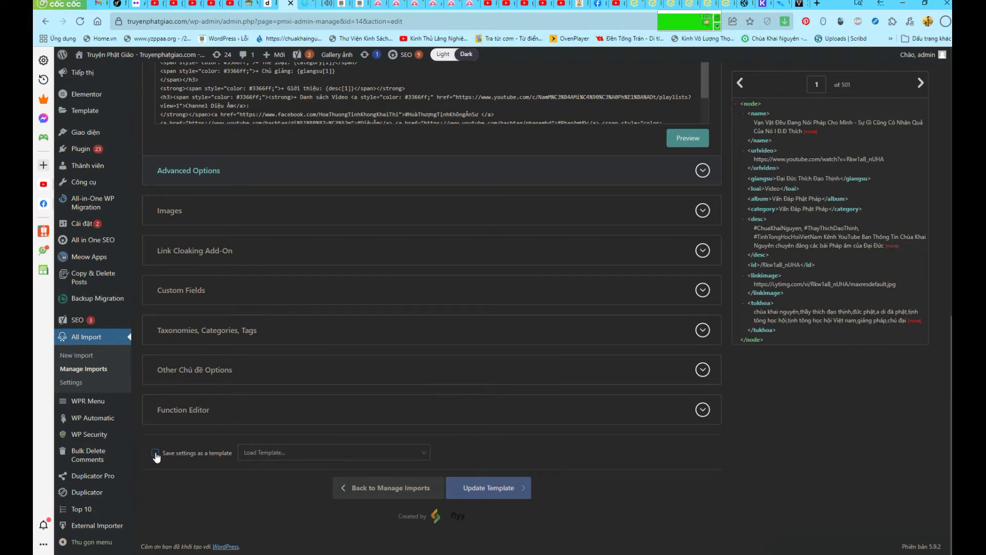
click(155, 454)
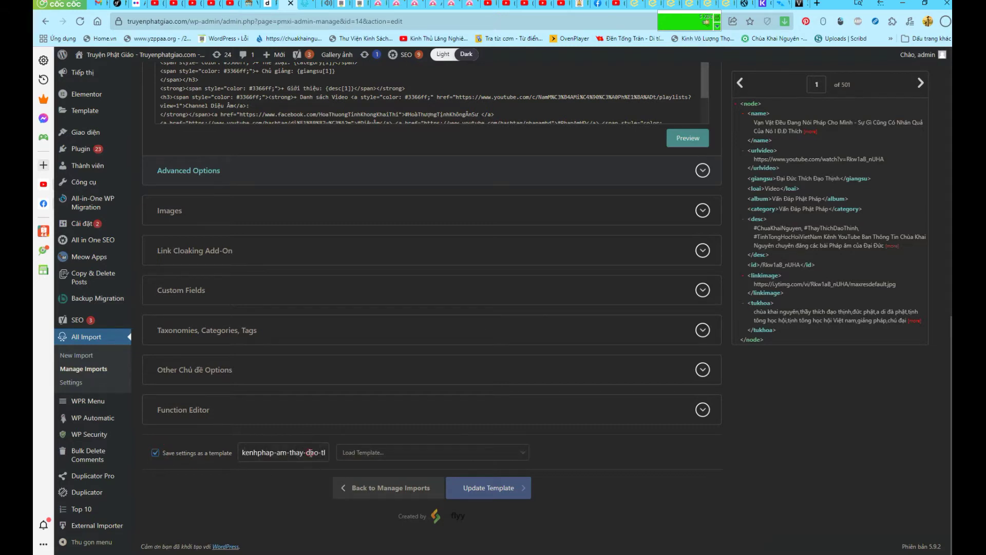
drag(286, 454, 344, 456)
triple_click(296, 453)
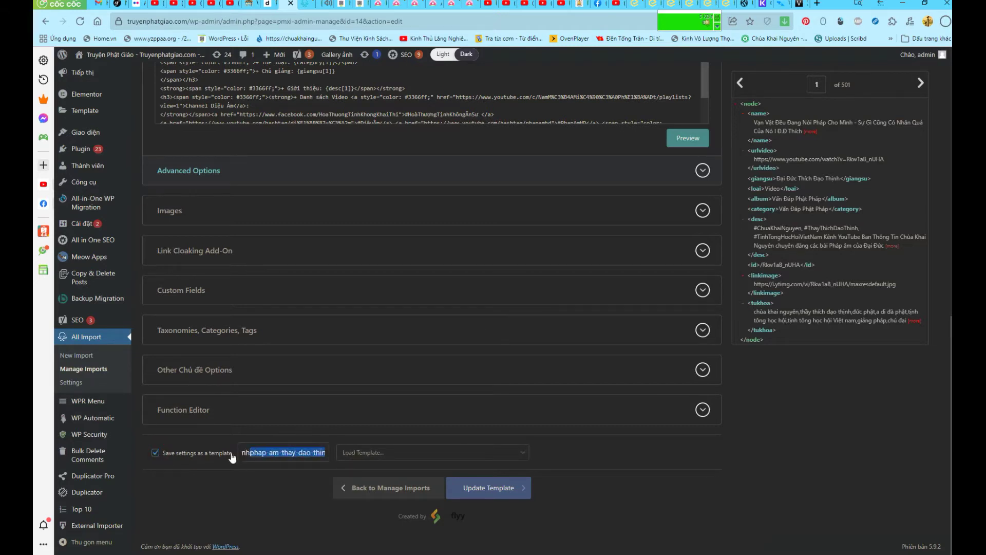
- Clear the image URL in the Images settings and refill it with the linkimage element as {linkimage[1]}
click(202, 212)
triple_click(230, 277)
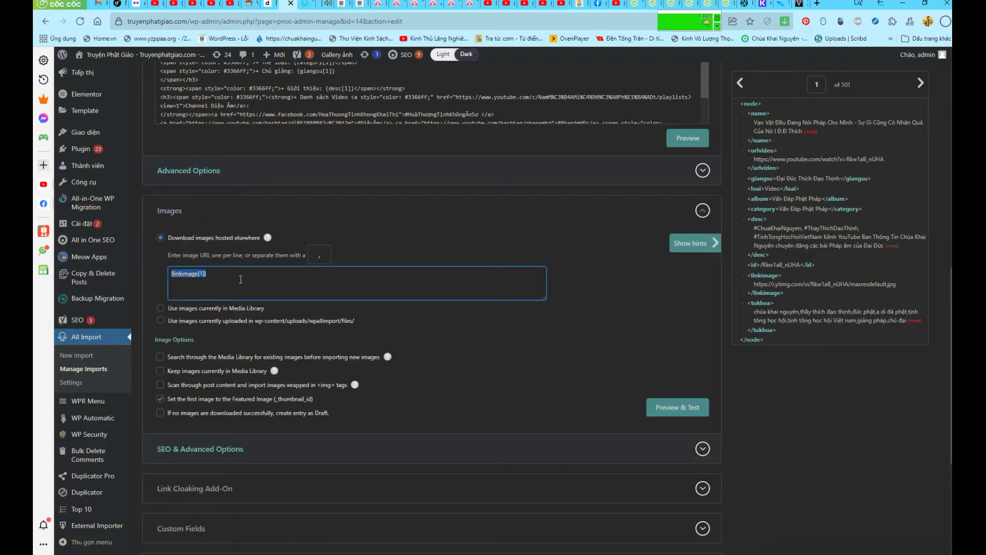
key(BackSpace)
drag(763, 282, 225, 274)
scroll(252, 292, down, 2)
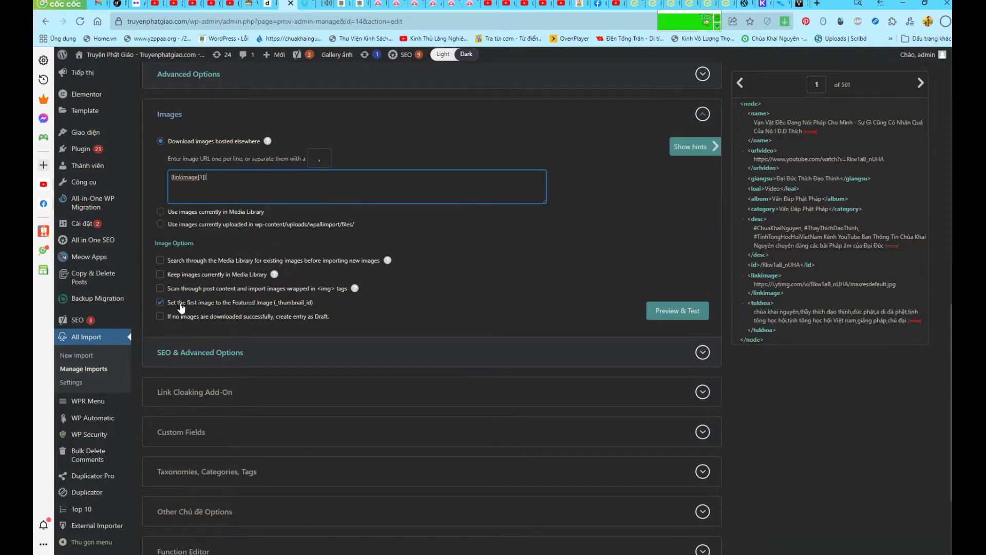
- Expand the SEO & Advanced Options under Images and review the image title and file name settings
scroll(236, 306, down, 2)
click(230, 253)
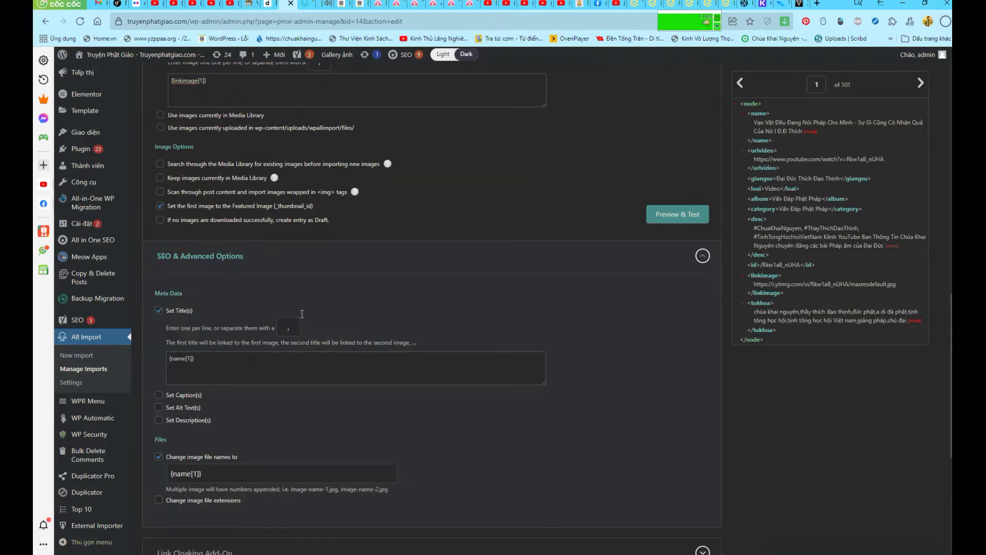
scroll(167, 174, down, 3)
scroll(194, 318, down, 3)
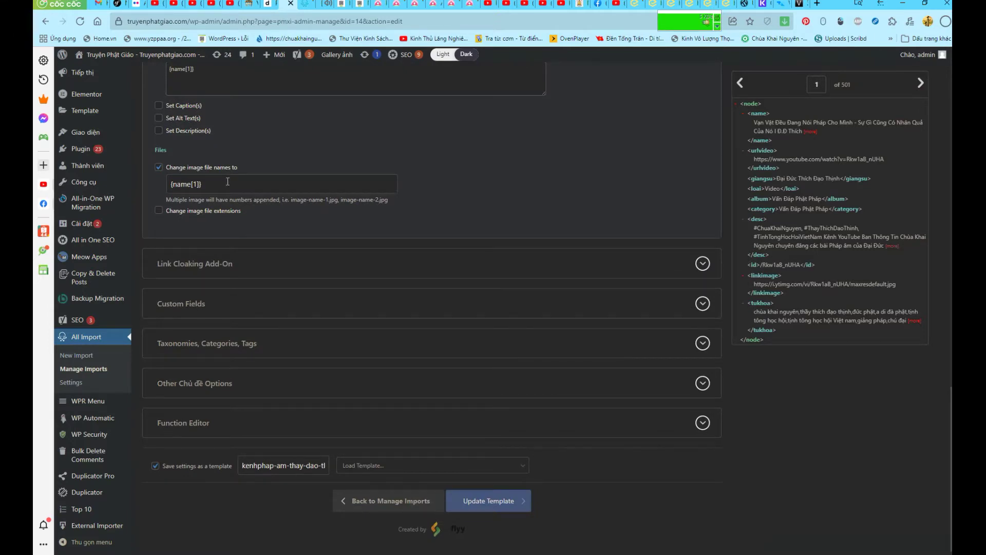
scroll(434, 269, down, 1)
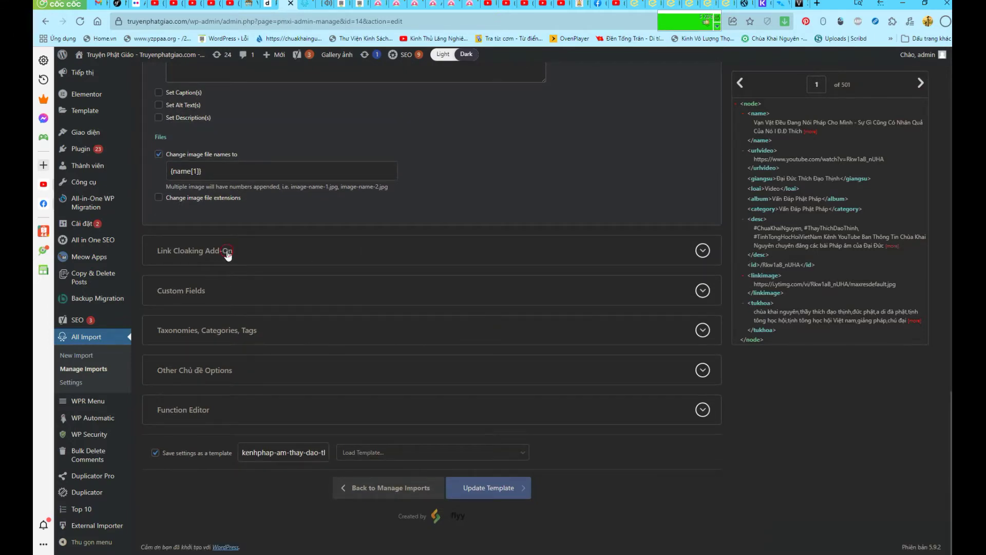
- Look into the Link Cloaking Add-On and Custom Fields sections of the import and collapse each again
click(226, 250)
click(219, 254)
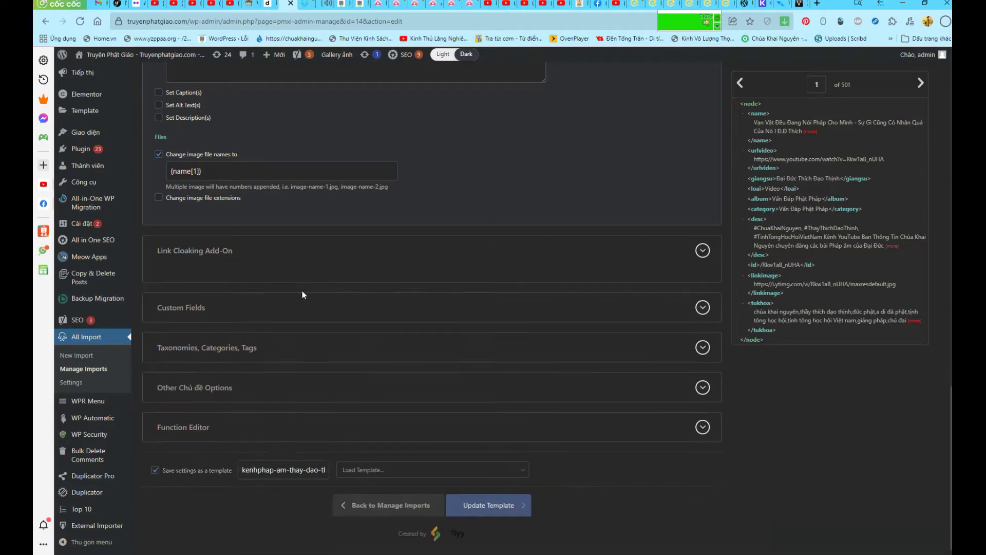
click(233, 296)
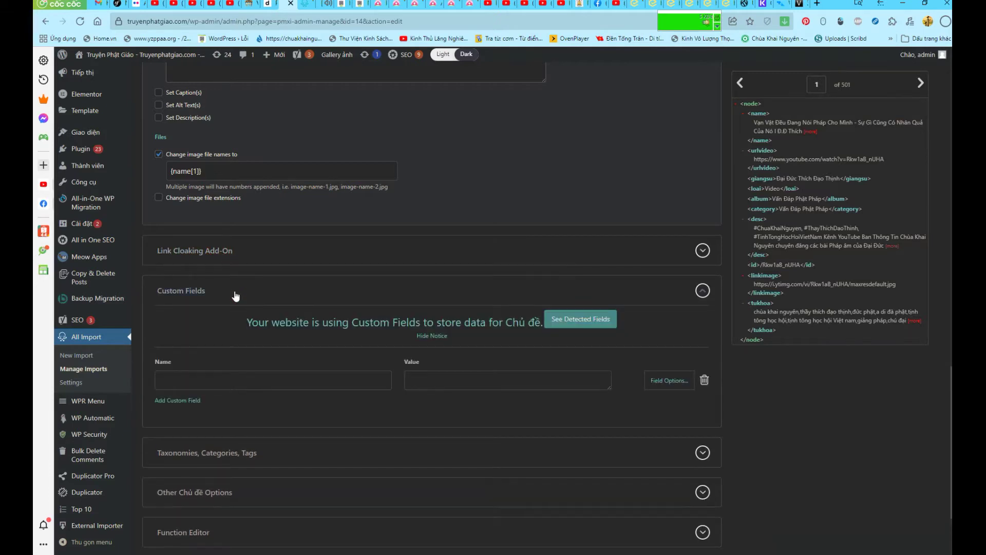
click(237, 292)
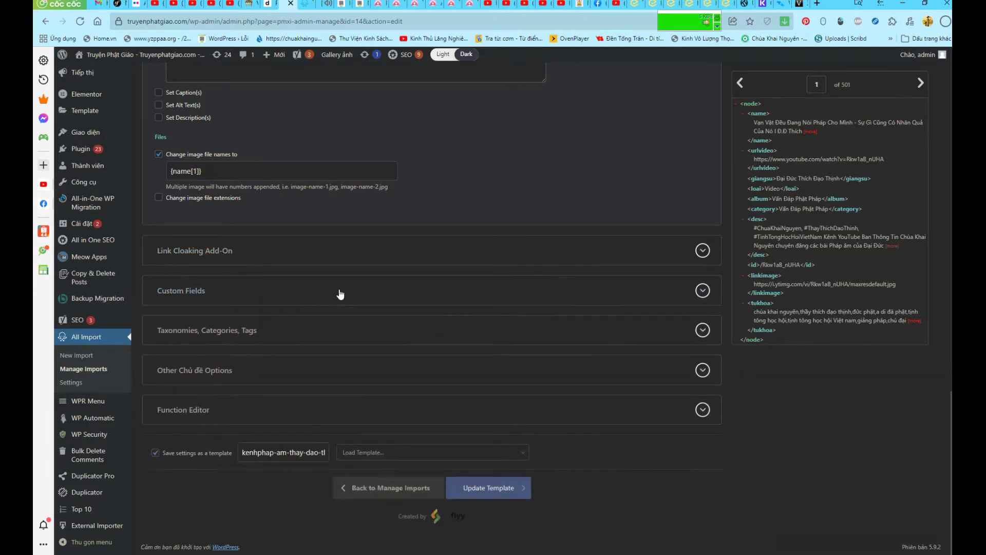
- Expand Taxonomies, Categories, Tags and examine the element mappings for Chuyên mục, Thẻ, Tác giả and Tiền tố
click(240, 331)
scroll(226, 308, down, 4)
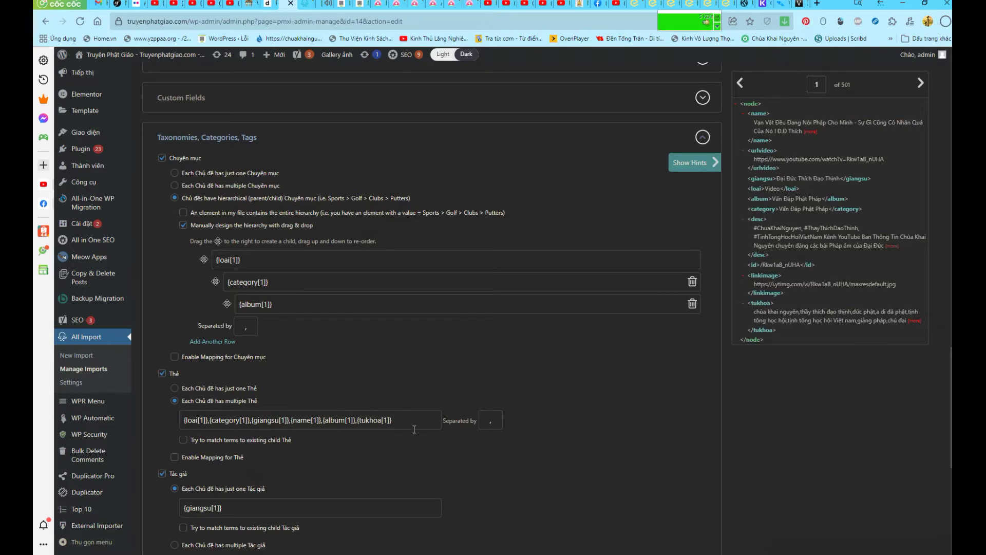
scroll(325, 320, down, 3)
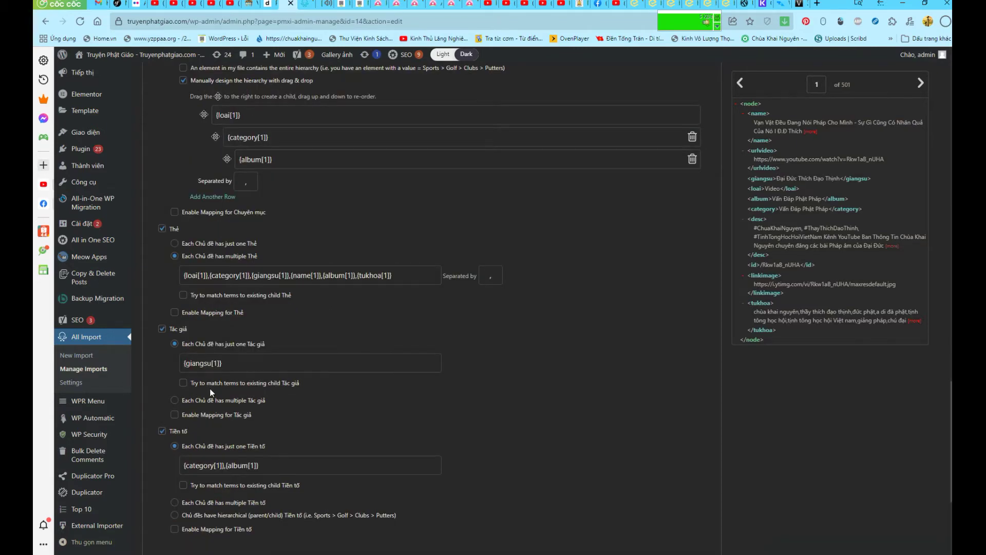
scroll(260, 366, down, 2)
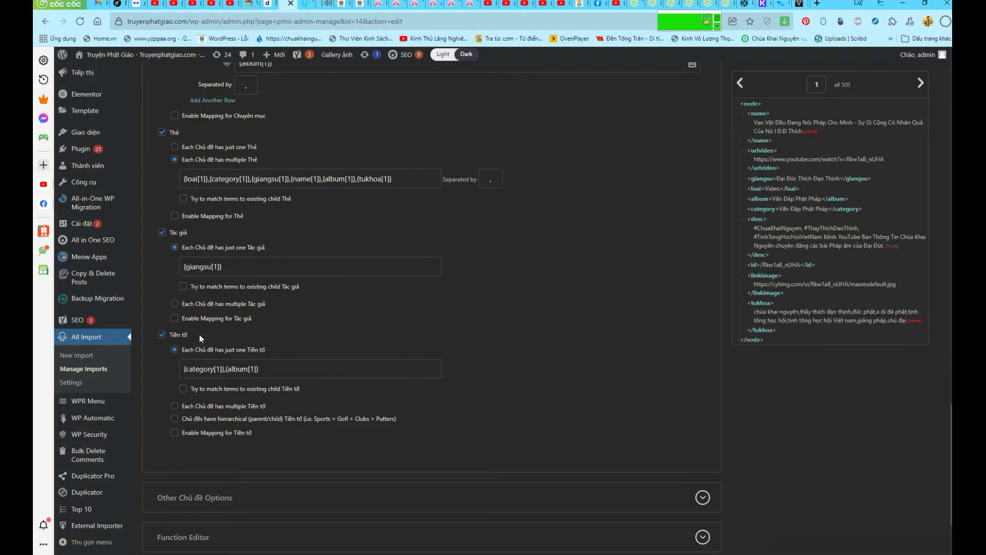
scroll(307, 388, down, 3)
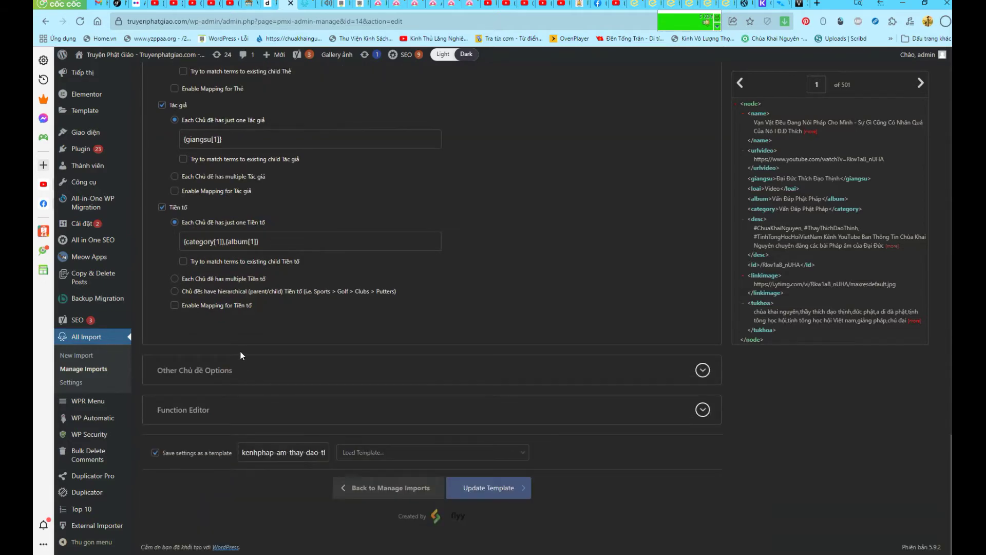
scroll(340, 355, up, 9)
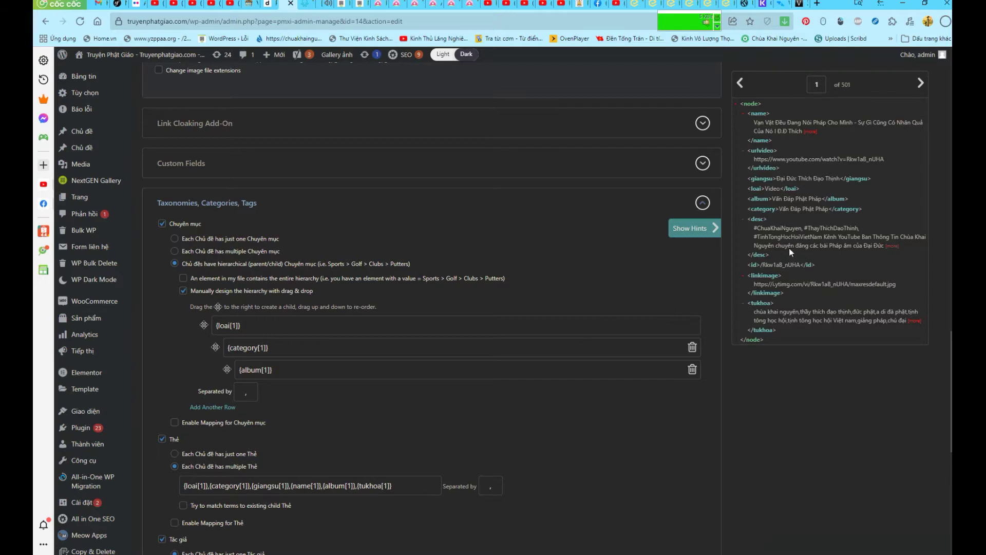
- Try placing the album and category elements in their rows of the Chuyên mục hierarchy
drag(760, 200, 282, 370)
key(BackSpace)
drag(761, 209, 342, 348)
key(BackSpace)
click(302, 329)
- In the content's iframe code, clear the video ID placeholder after the embed URL and refill it with the id element as {id[1]}
scroll(490, 261, up, 20)
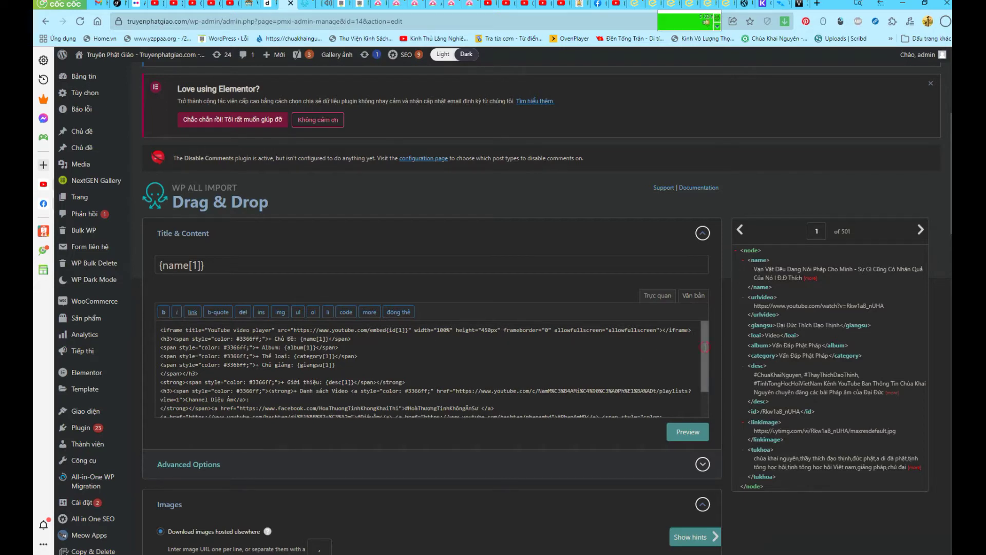
scroll(704, 347, down, 2)
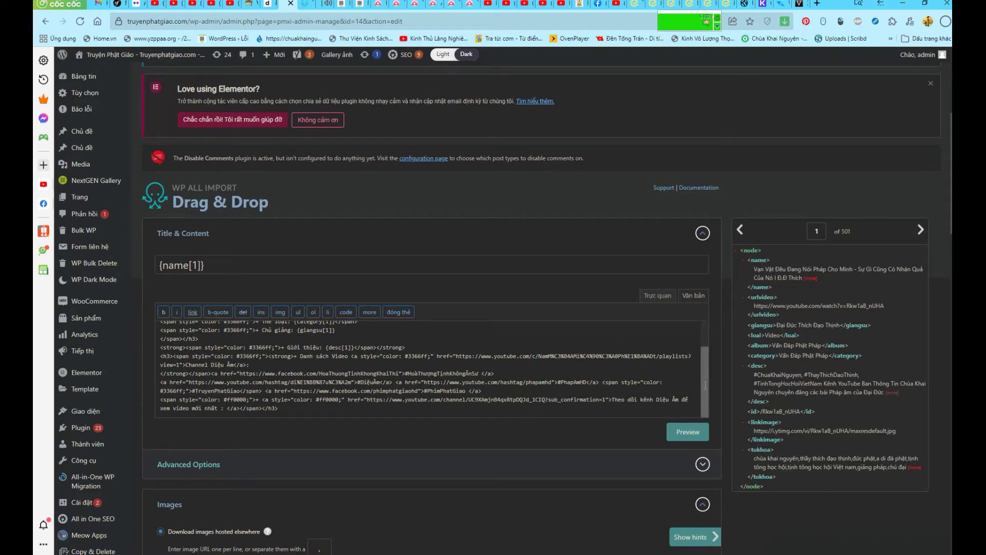
drag(701, 386, 701, 322)
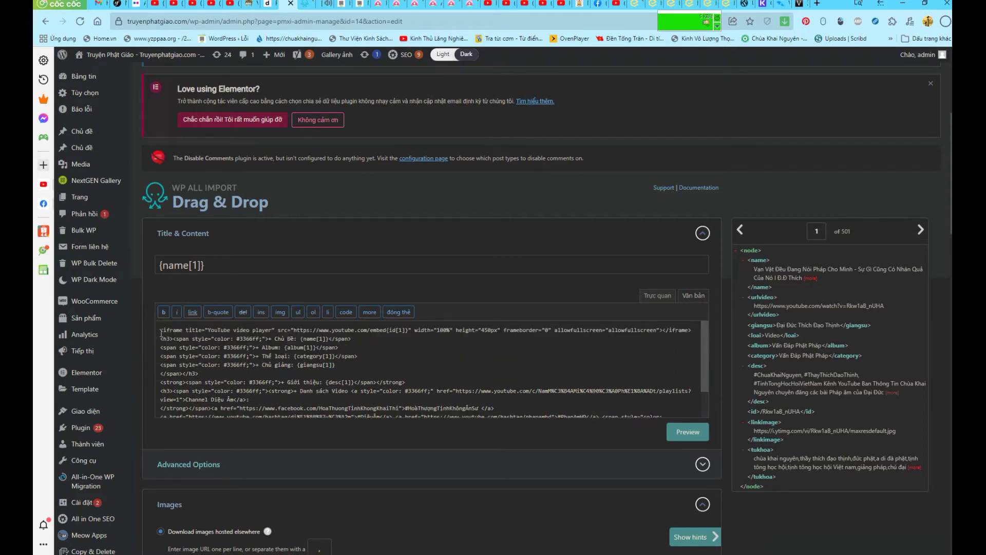
drag(160, 330, 692, 326)
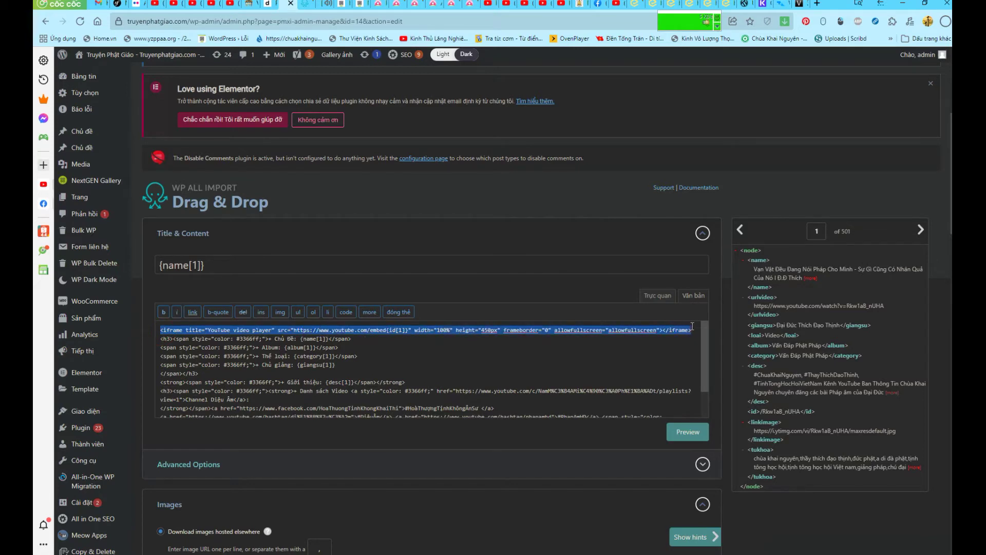
click(506, 346)
drag(387, 330, 408, 329)
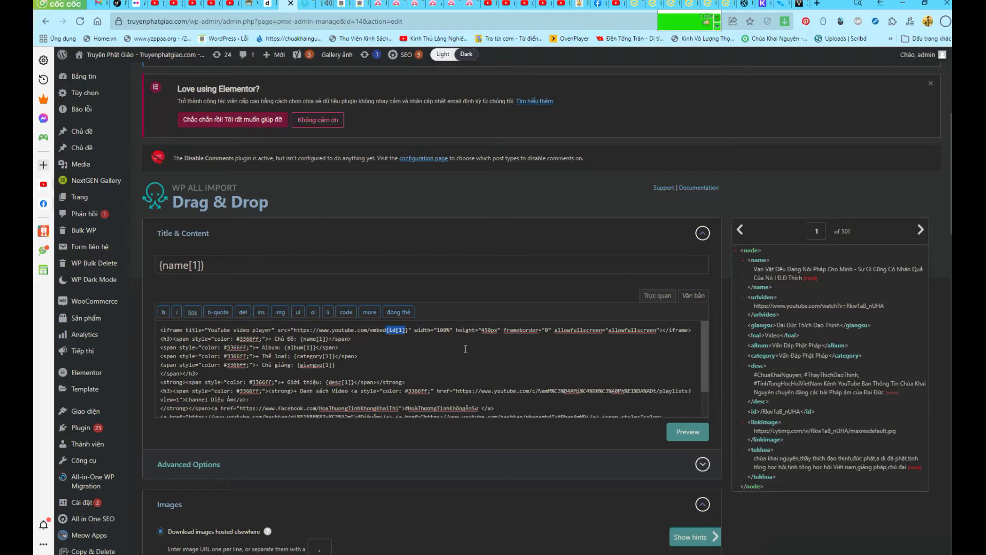
key(BackSpace)
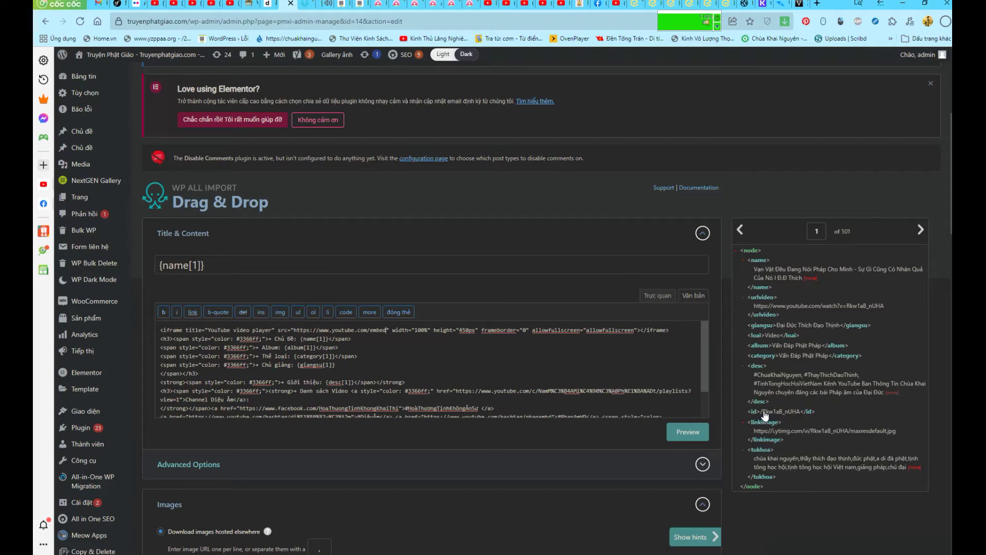
drag(755, 413, 388, 334)
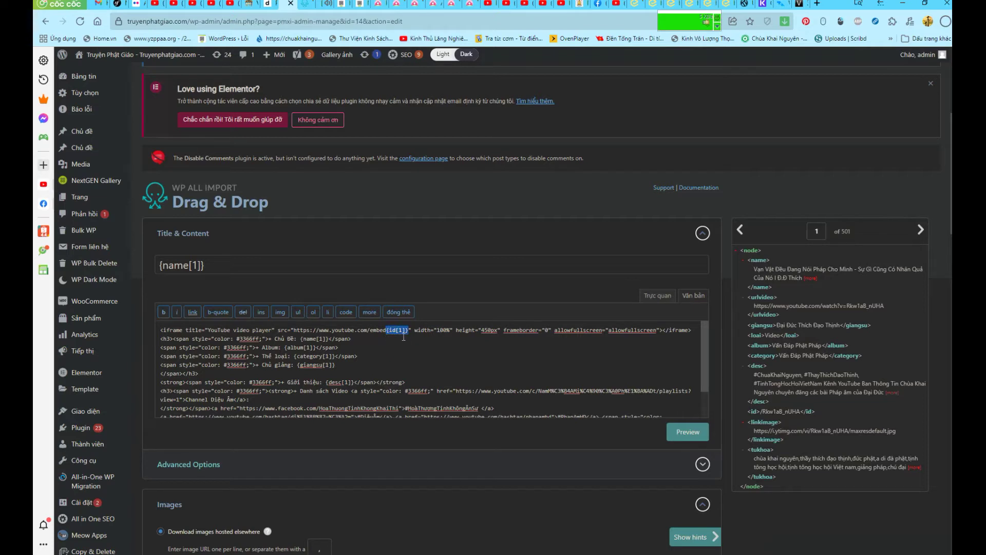
- Switch the post content to the visual view and enlarge the editor to show the whole template
click(659, 297)
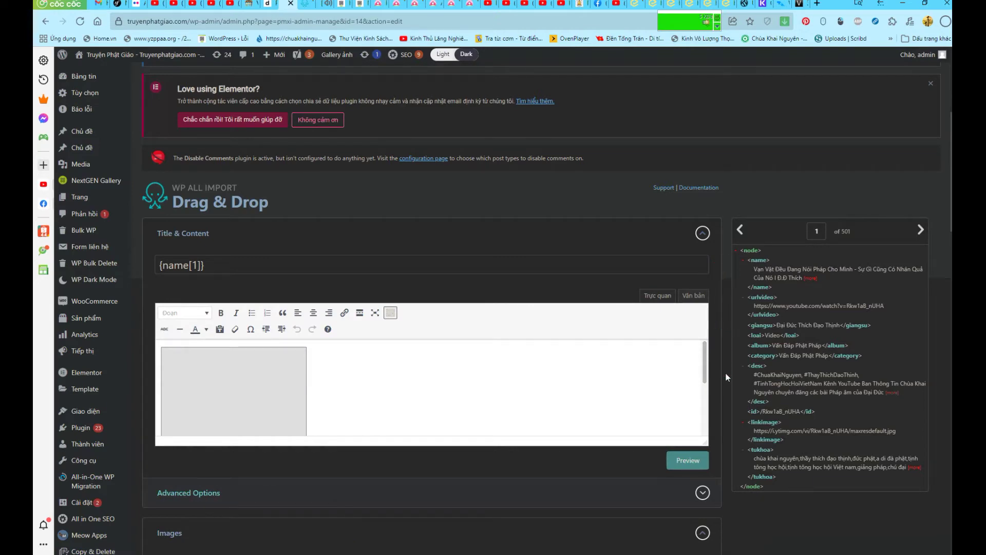
drag(706, 366, 705, 553)
click(703, 441)
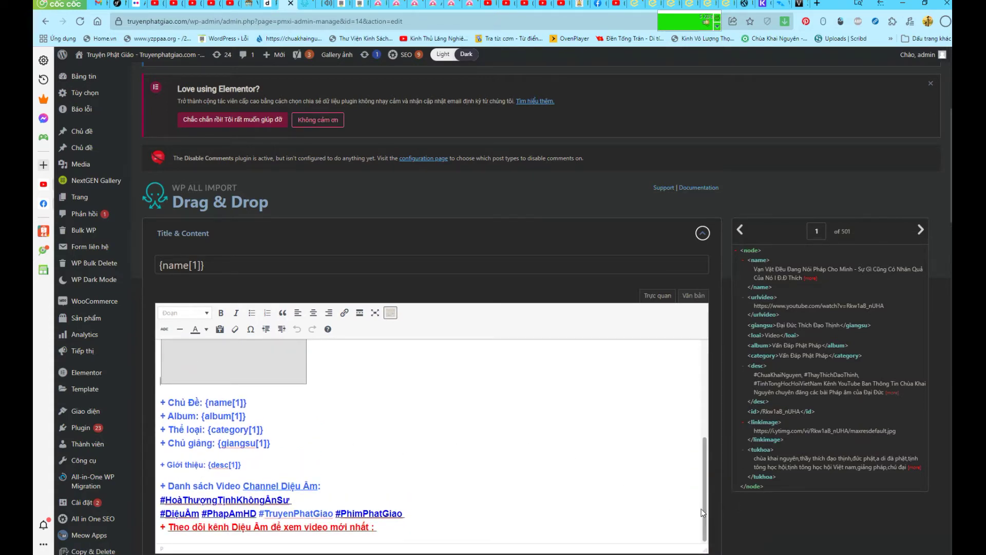
drag(706, 513, 729, 532)
- Preview the title and content of record 1, read it to the end and close the preview
scroll(543, 312, down, 2)
scroll(560, 289, down, 2)
click(689, 375)
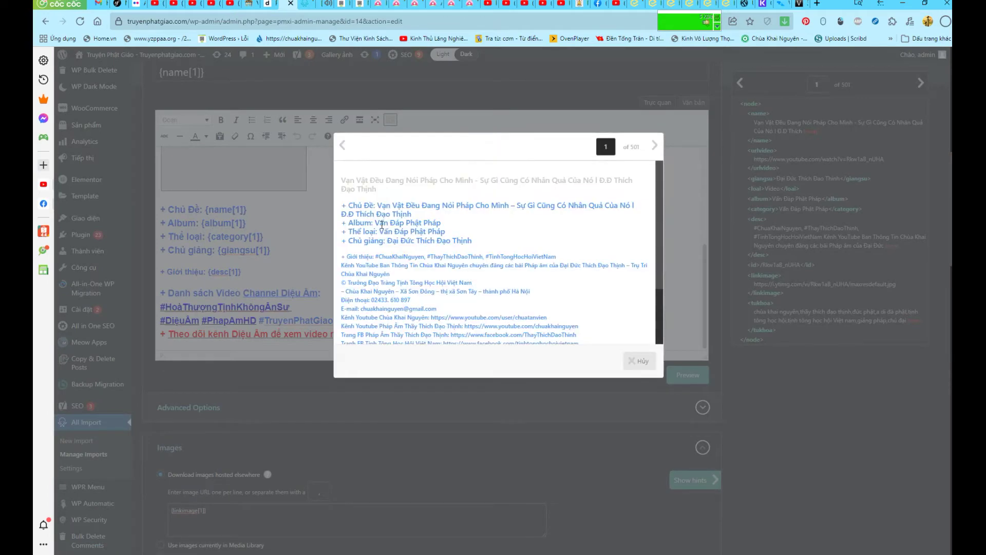
drag(658, 233, 658, 321)
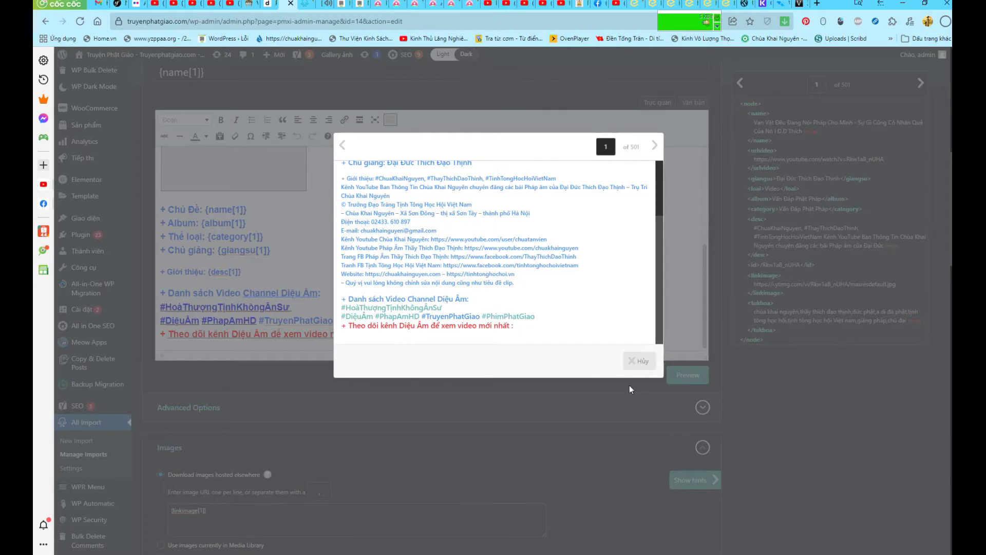
click(645, 362)
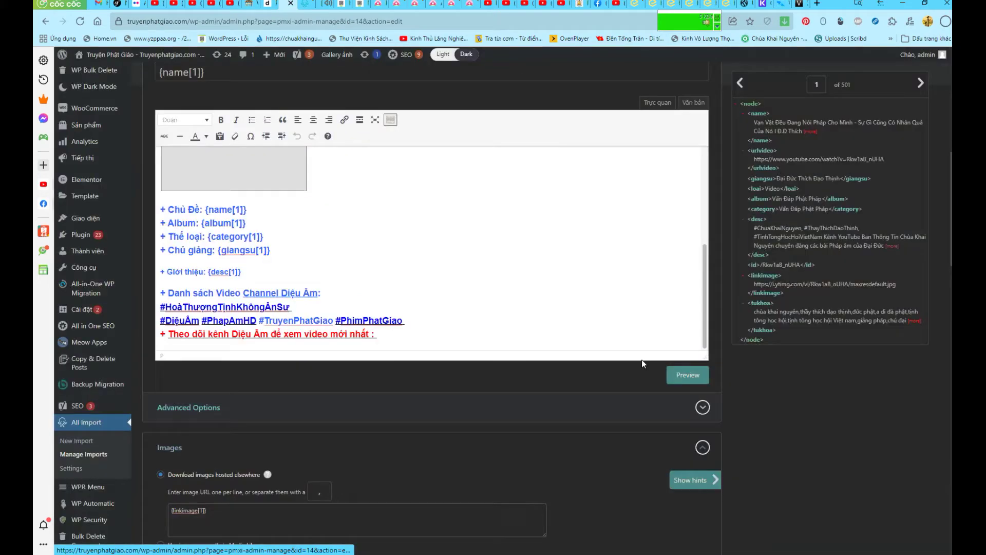
- Save the import's Drag & Drop settings by updating the template
scroll(478, 414, down, 7)
scroll(512, 414, down, 15)
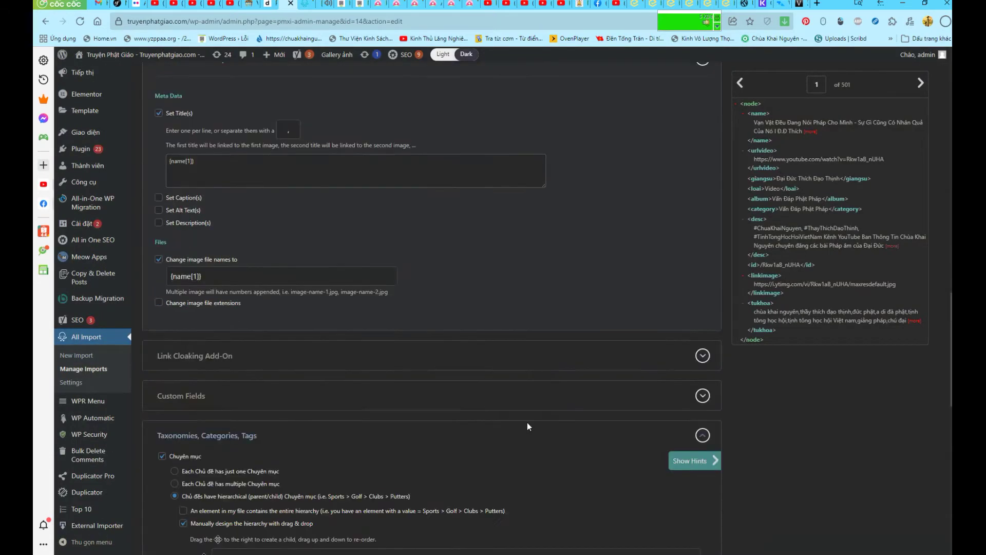
click(515, 494)
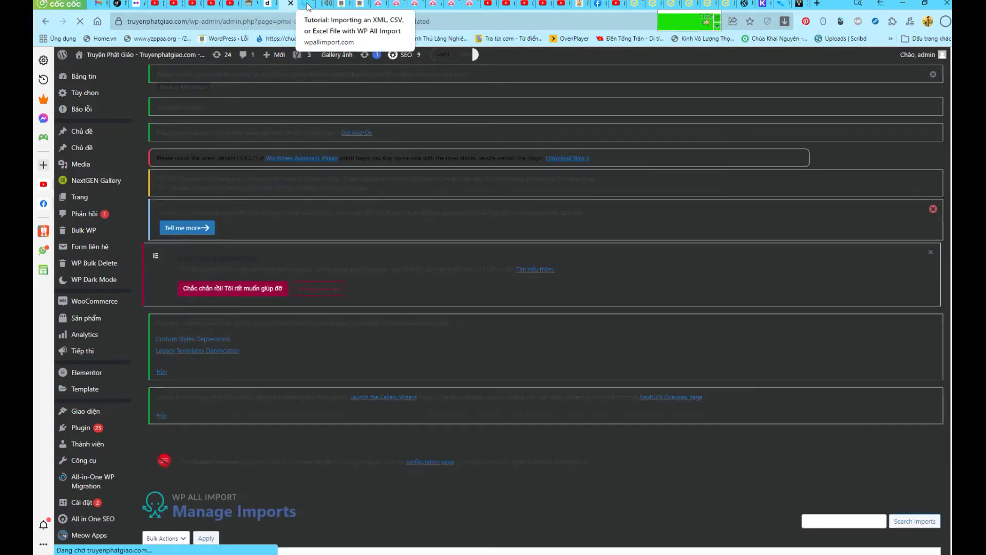
- Look through the Manage Imports list and open Run Import for kenh_phap_am_thay_thich_dao_thinh.xls (ID 14)
scroll(580, 264, down, 7)
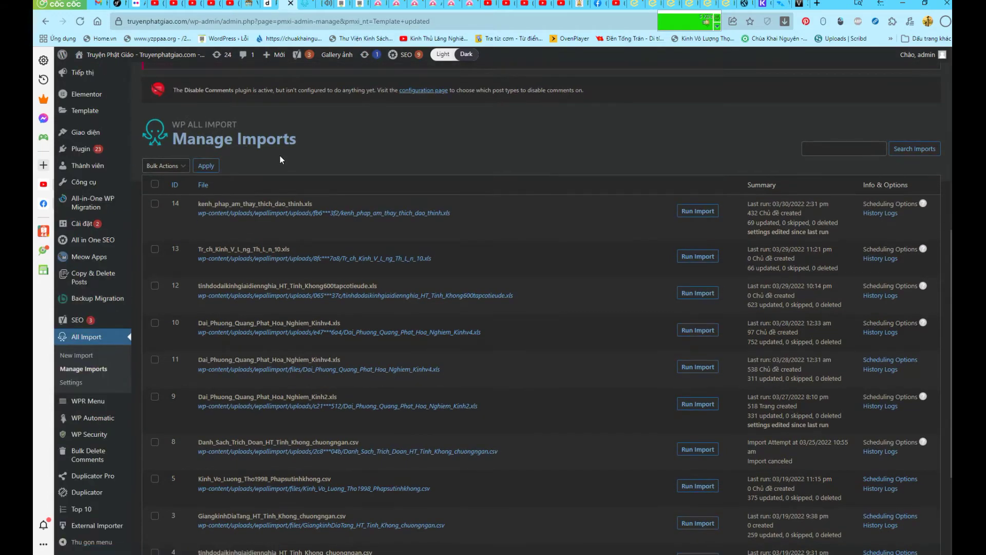
scroll(329, 338, down, 3)
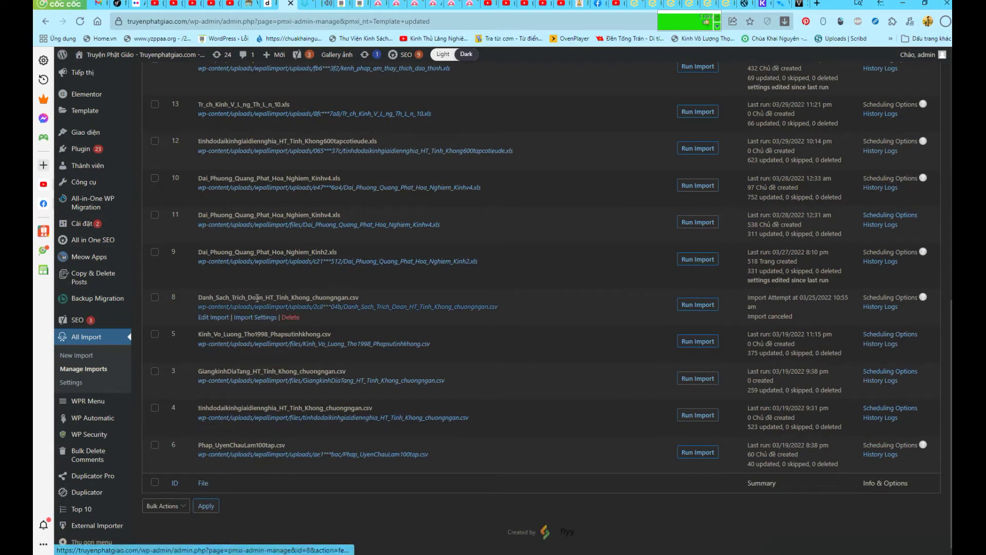
scroll(258, 302, up, 2)
scroll(257, 302, up, 2)
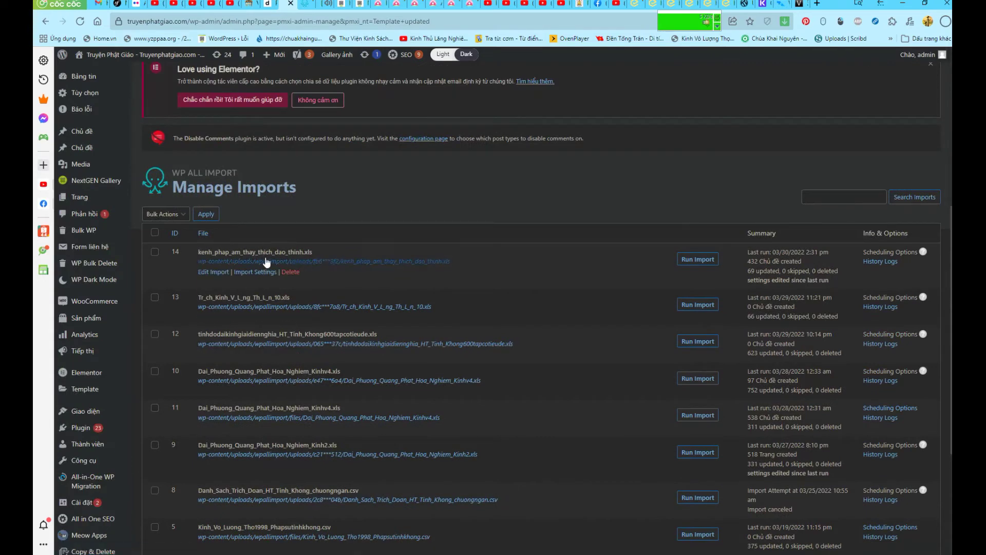
click(691, 260)
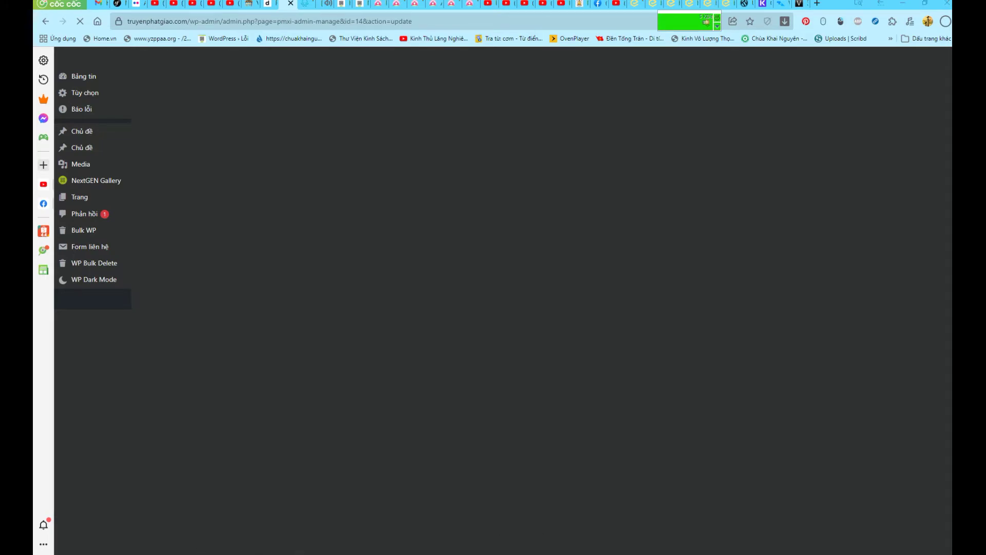
click(83, 522)
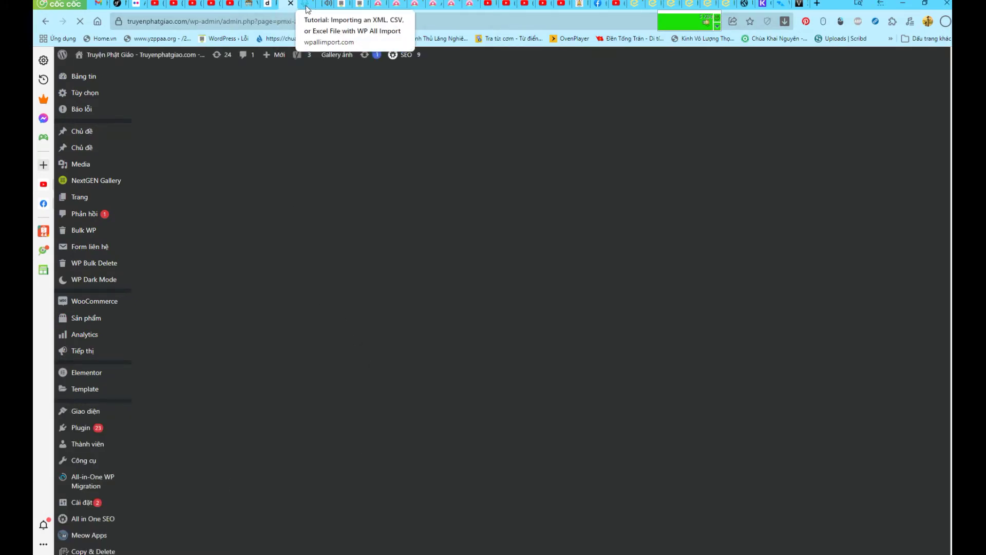
- Switch to the published "[Tập 296]: Thâm Nhập Một Môn" video post and examine its layout, description and related lists
click(331, 6)
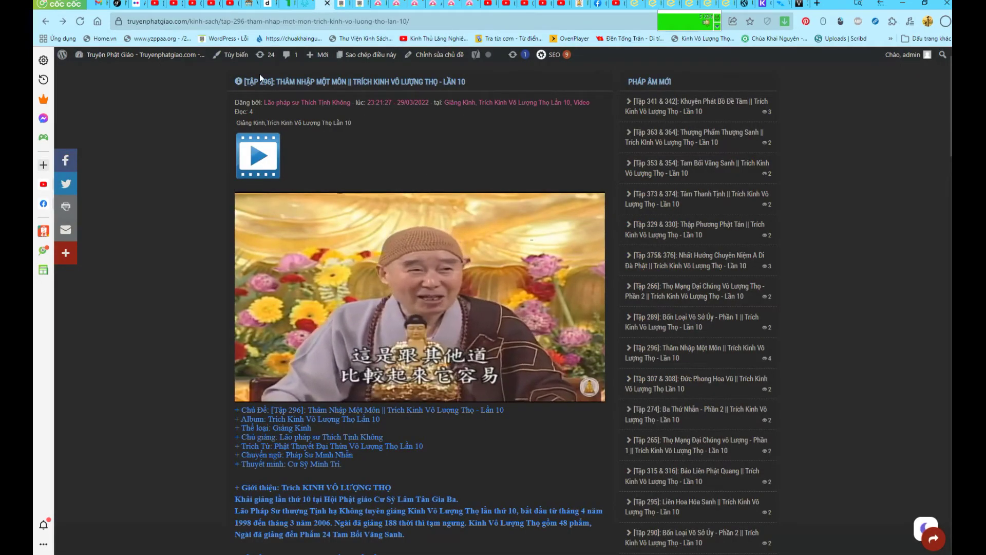
scroll(323, 107, up, 1)
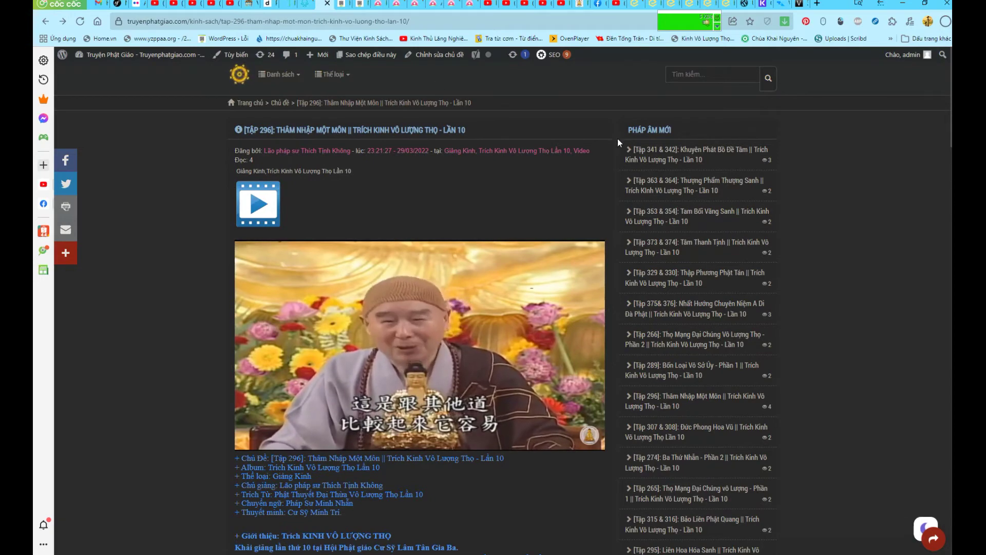
scroll(369, 146, down, 3)
scroll(178, 221, down, 5)
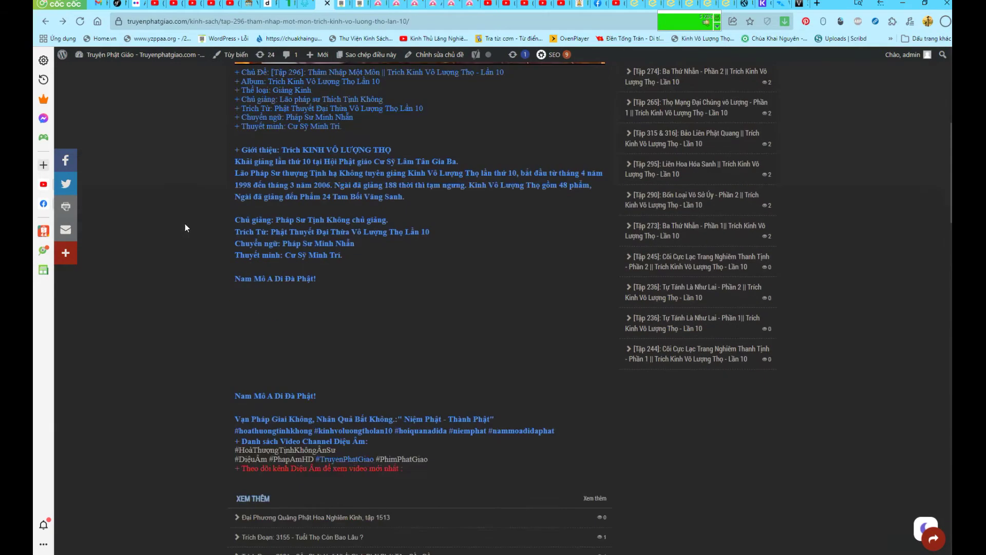
scroll(193, 201, down, 3)
scroll(203, 166, down, 8)
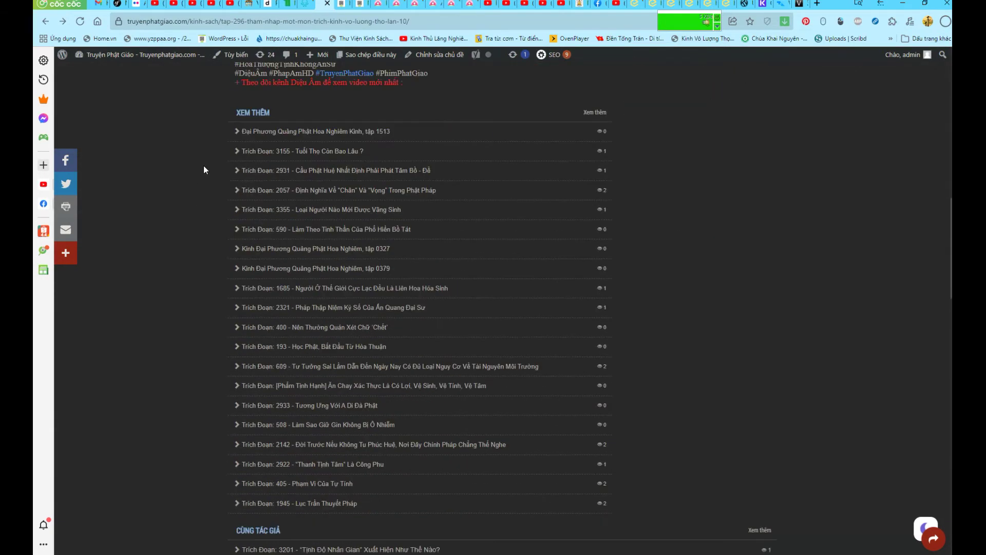
scroll(203, 165, down, 15)
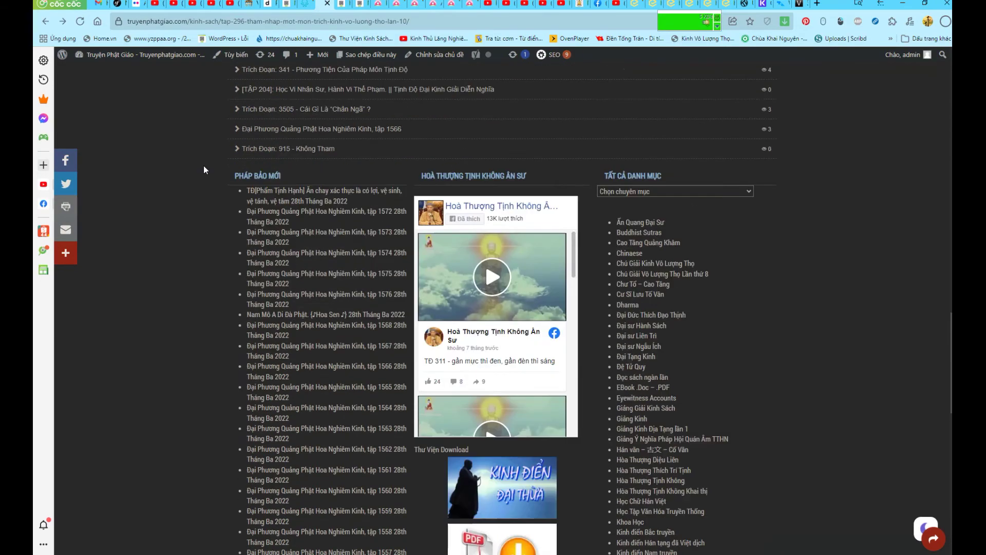
- Examine the remaining related lists and the description of the published "[Tập 296]" post
scroll(204, 166, down, 7)
scroll(203, 166, up, 9)
scroll(203, 165, up, 20)
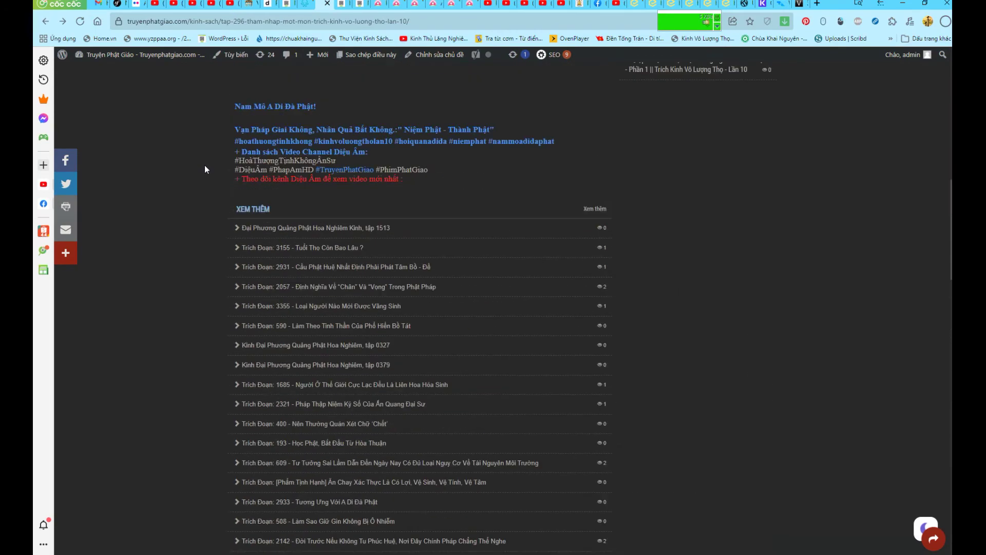
- Look through the home page's Bài Mới section, then switch to the published "Mở Luân Xa Dễ Bị Tẩu Hỏa Nhập Ma" post
click(343, 10)
scroll(414, 340, up, 2)
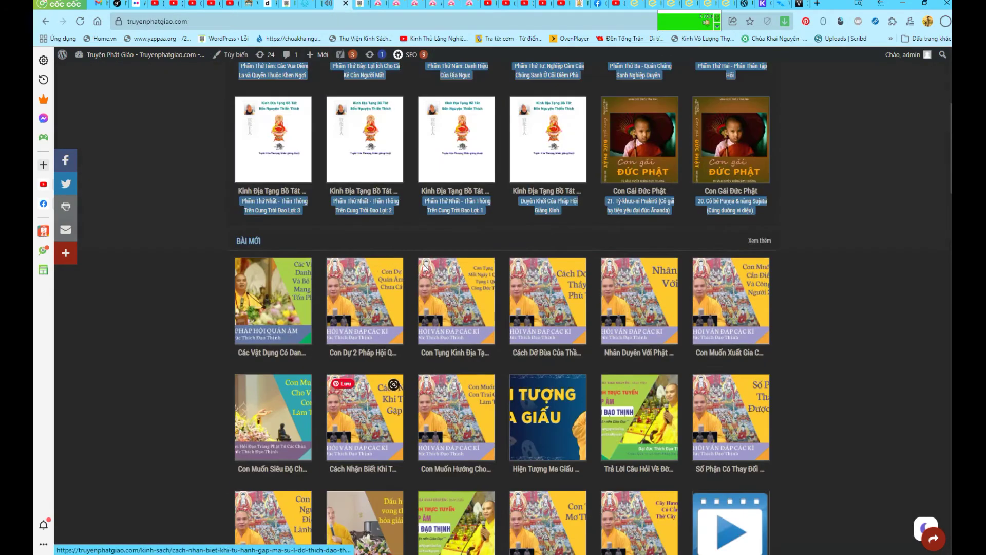
scroll(415, 340, down, 5)
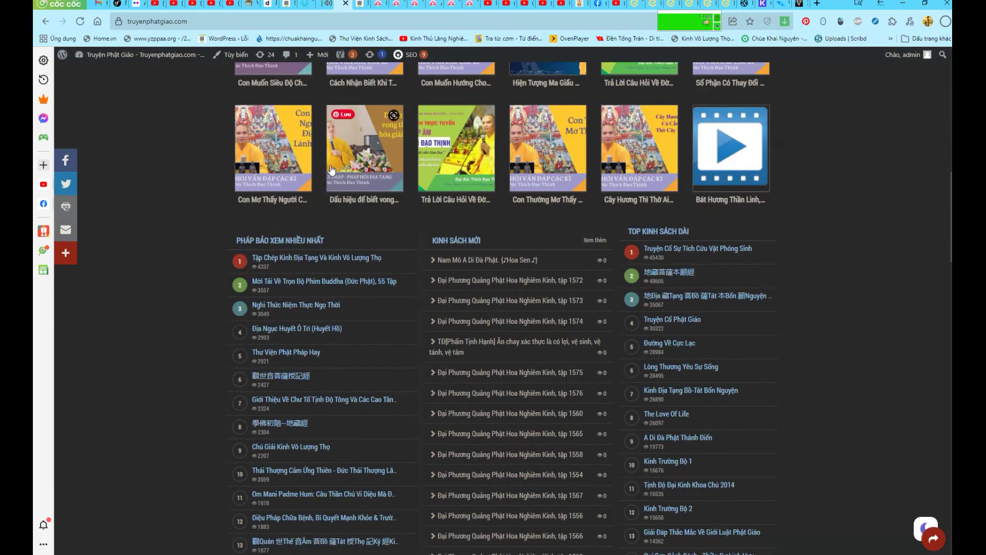
click(359, 6)
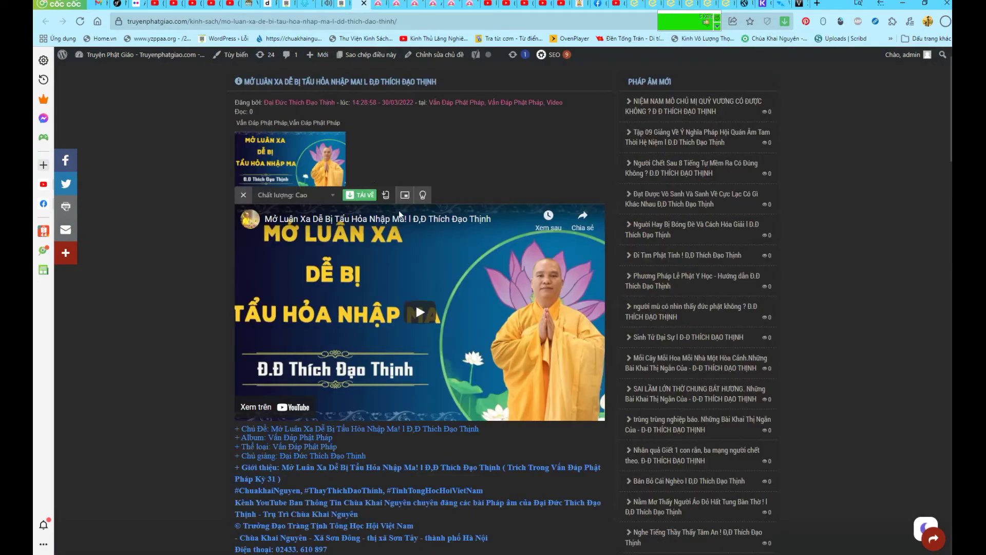
- Return to the Confirm & Run page, start the import with ID 14 and follow its log
click(300, 6)
scroll(296, 282, down, 3)
scroll(470, 349, down, 3)
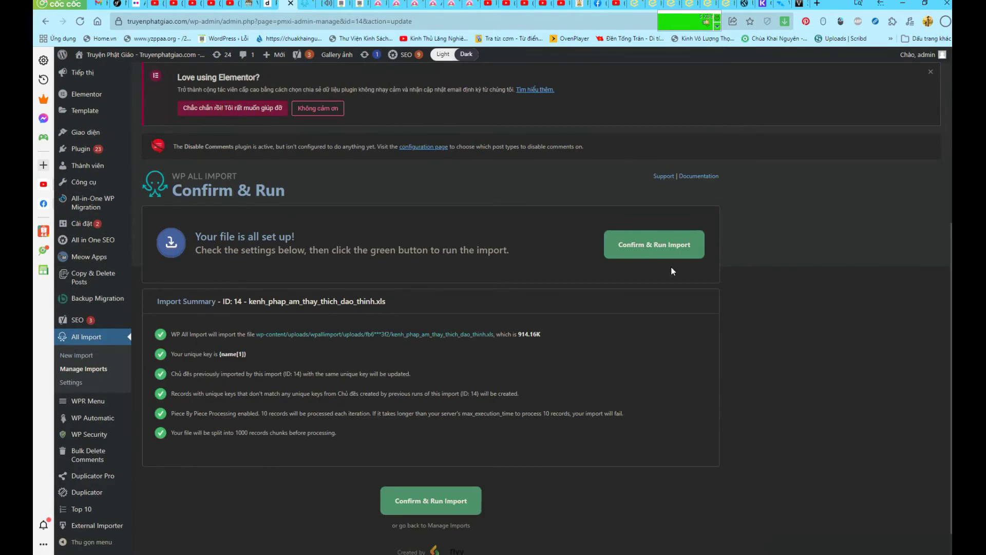
click(663, 253)
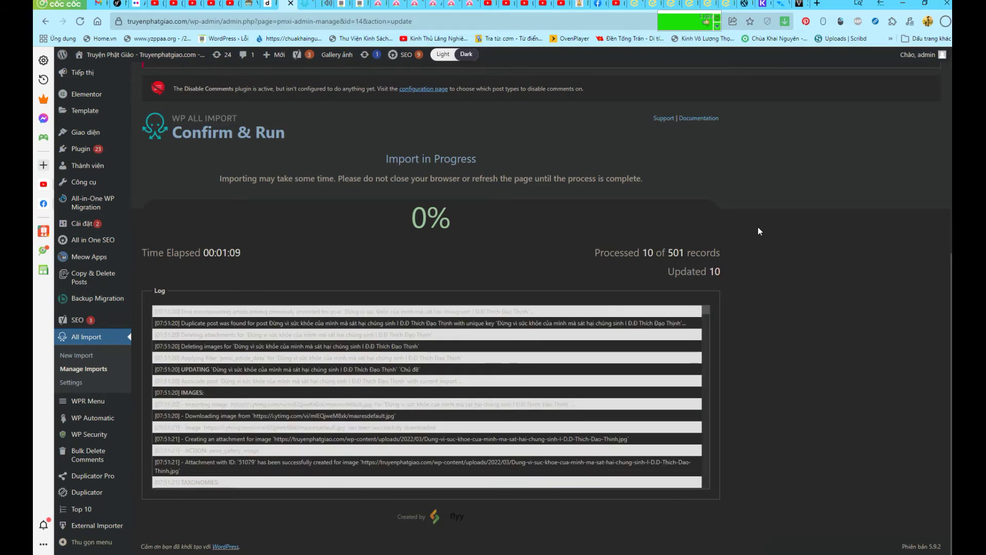
drag(390, 319, 616, 396)
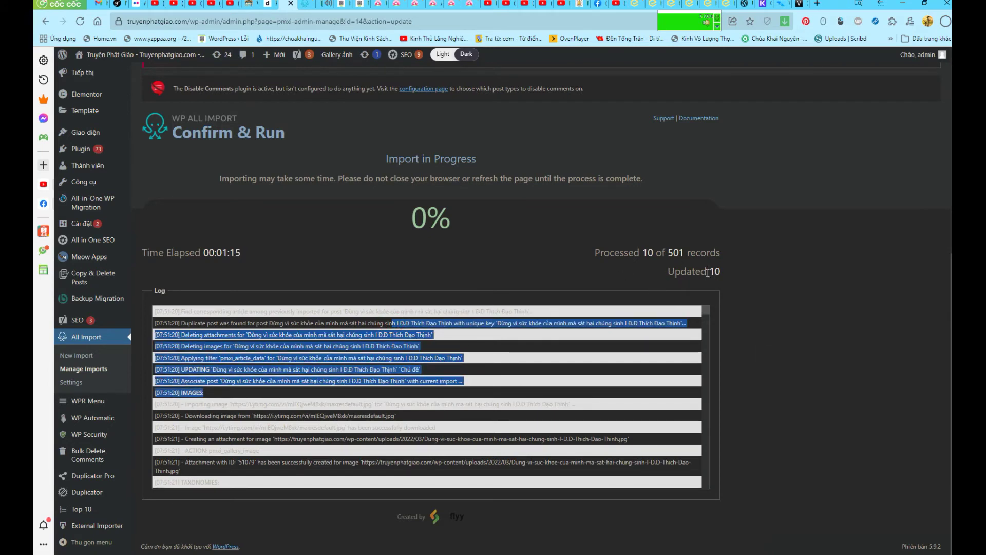
- Reload the site's home page and look through the Bài Mới section for newly imported posts
click(341, 5)
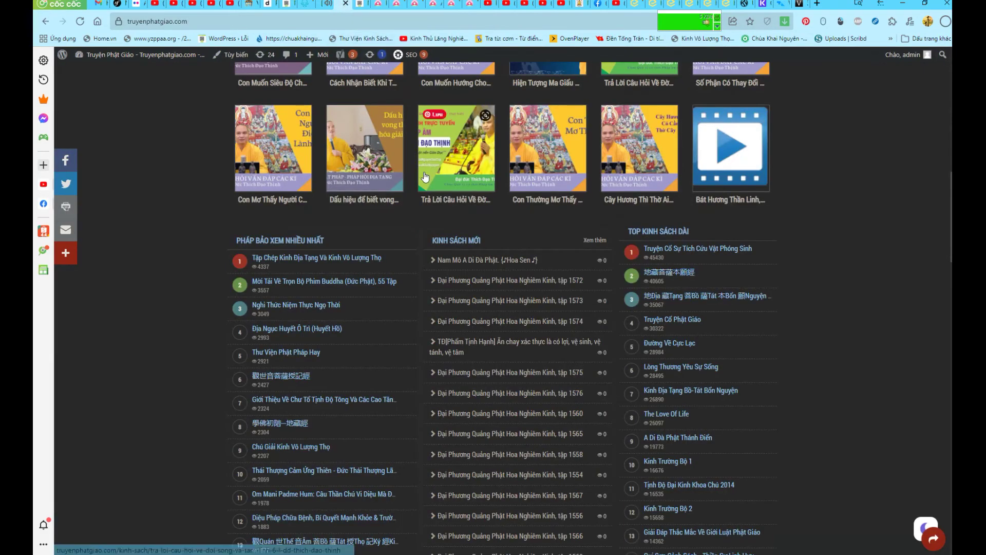
scroll(218, 147, up, 8)
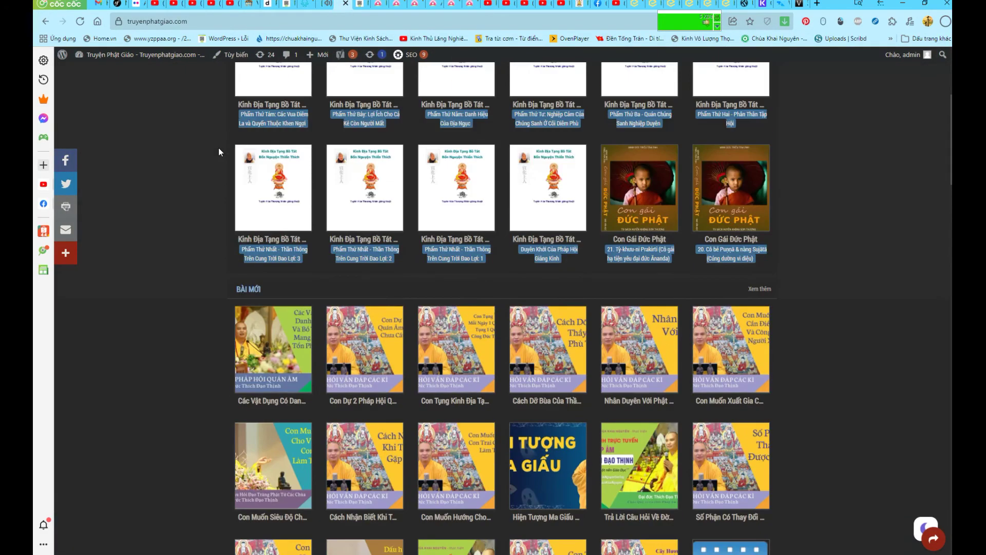
scroll(218, 147, down, 2)
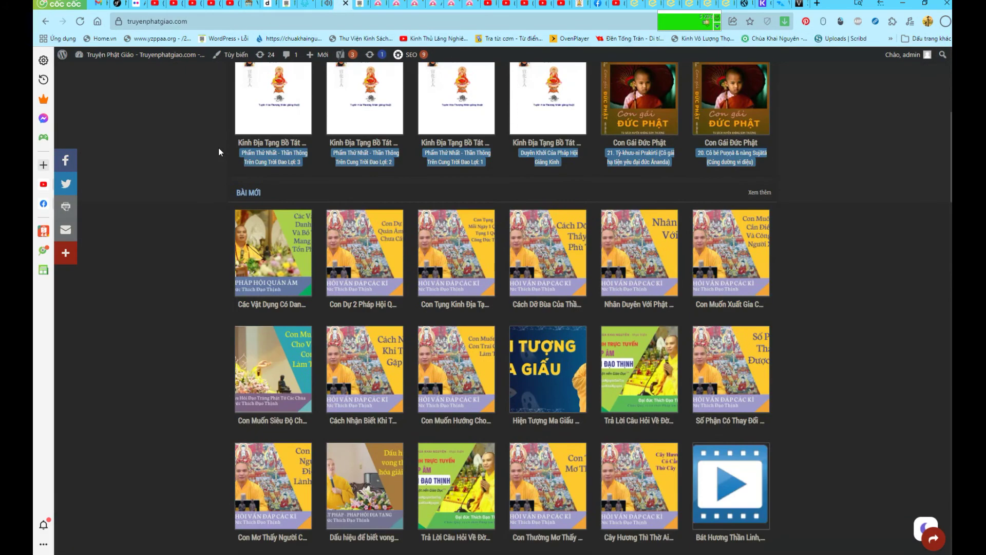
click(76, 22)
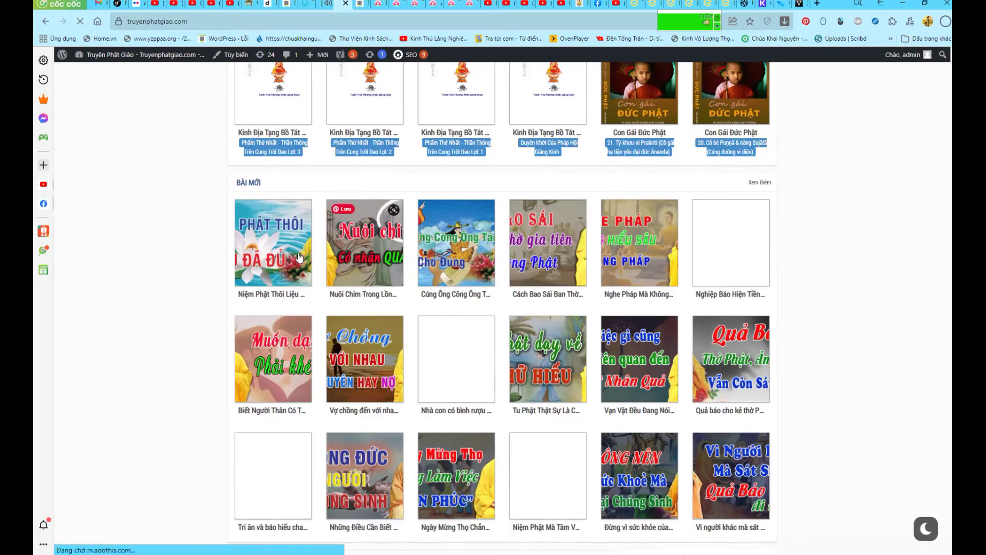
scroll(378, 300, down, 2)
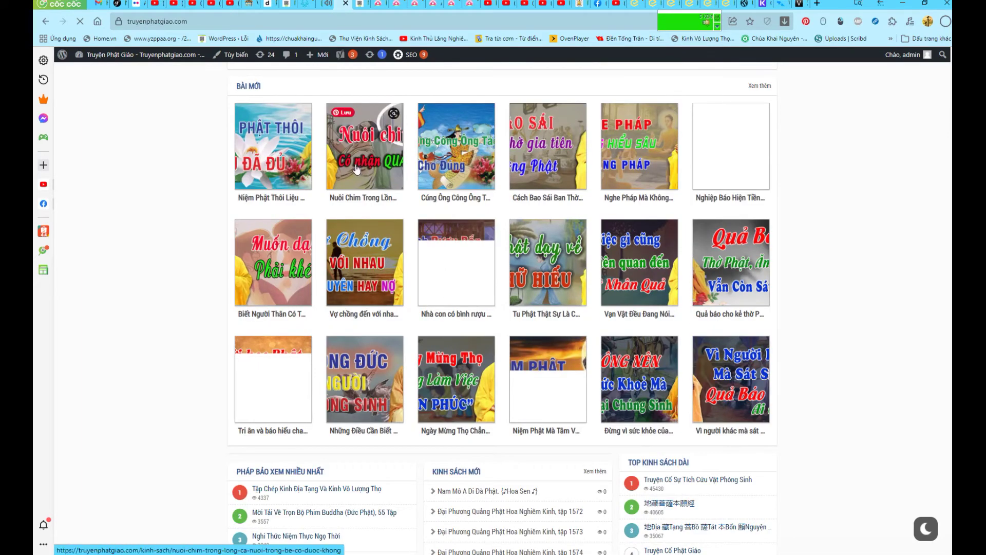
- Examine the thumbnail, embedded video and description of the "Mở Luân Xa Dễ Bị Tẩu Hỏa Nhập Ma" post
click(361, 7)
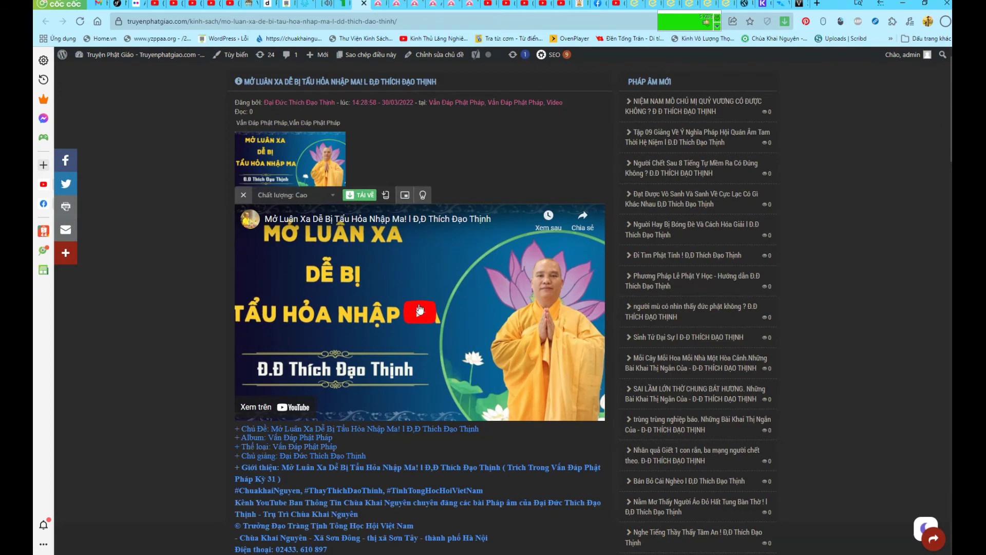
scroll(448, 342, down, 2)
scroll(401, 243, up, 2)
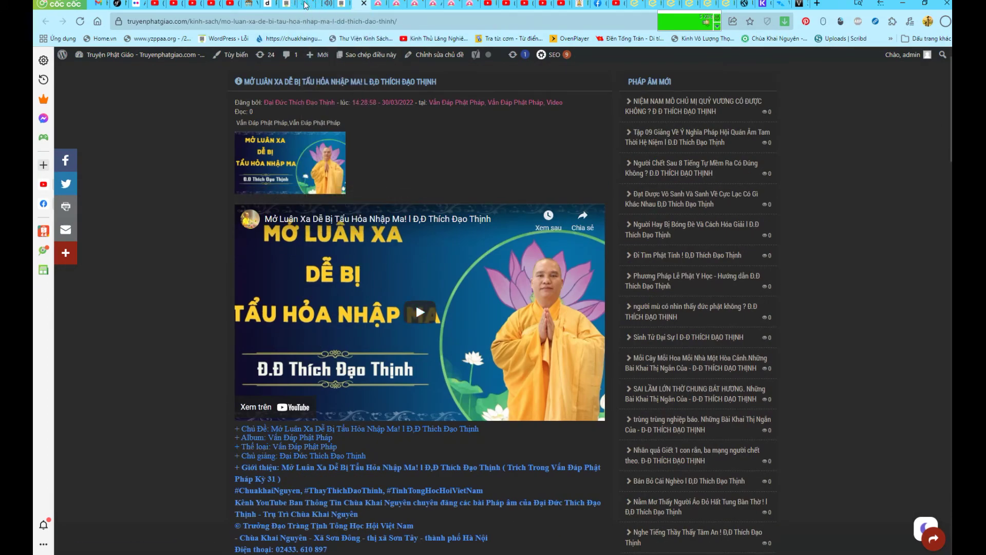
- Check the running import's progress and switch to the WP All Import documentation on importing CSV/XML to WordPress
click(305, 5)
scroll(334, 143, up, 4)
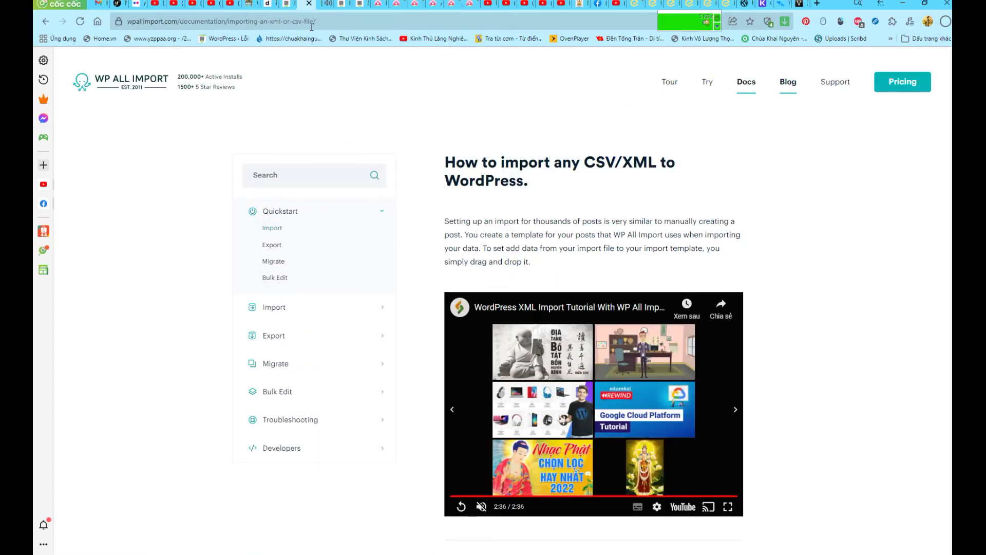
click(287, 5)
scroll(698, 170, up, 2)
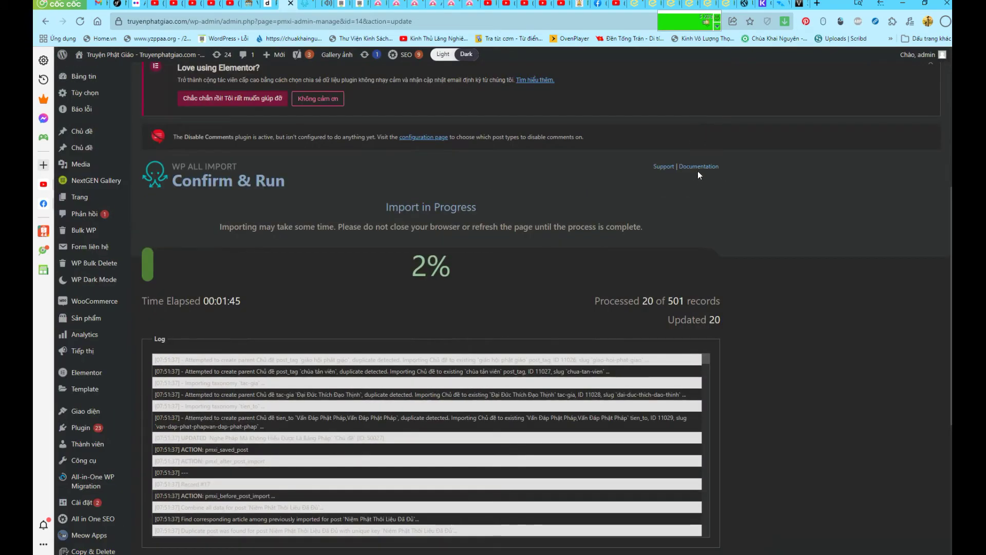
click(304, 4)
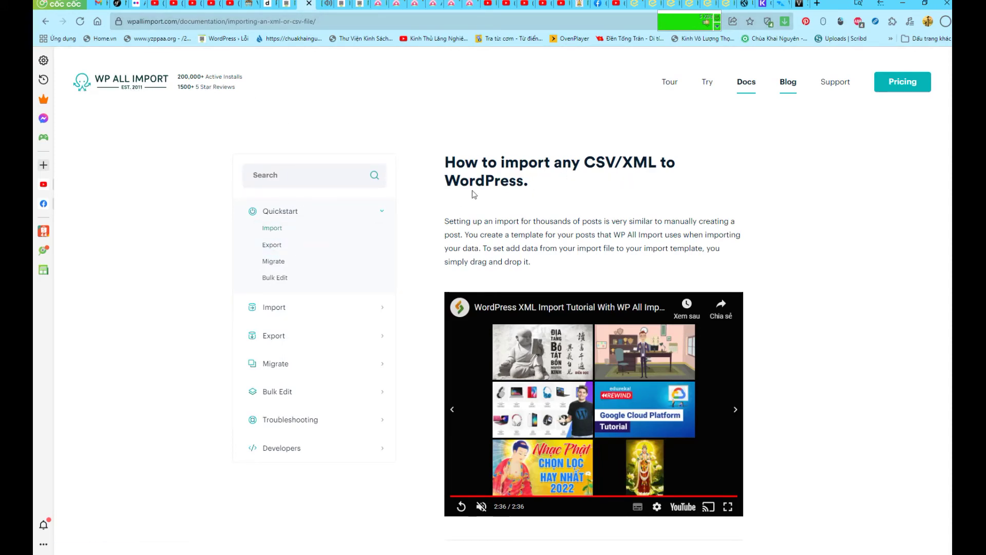
- Open the Quickstart Import guide and read it from Step 1 through Step 5 and the package pricing
click(272, 227)
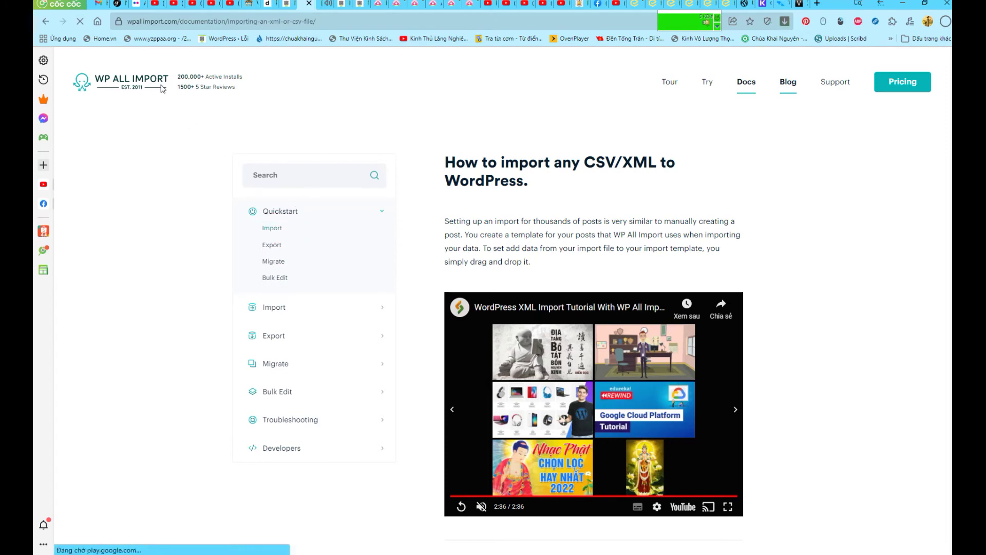
scroll(668, 282, down, 5)
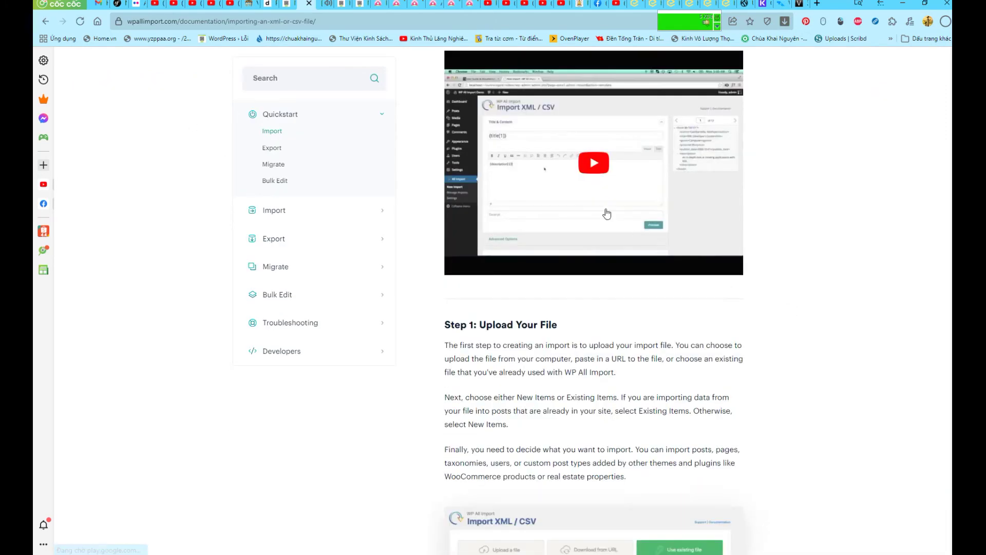
scroll(748, 241, down, 8)
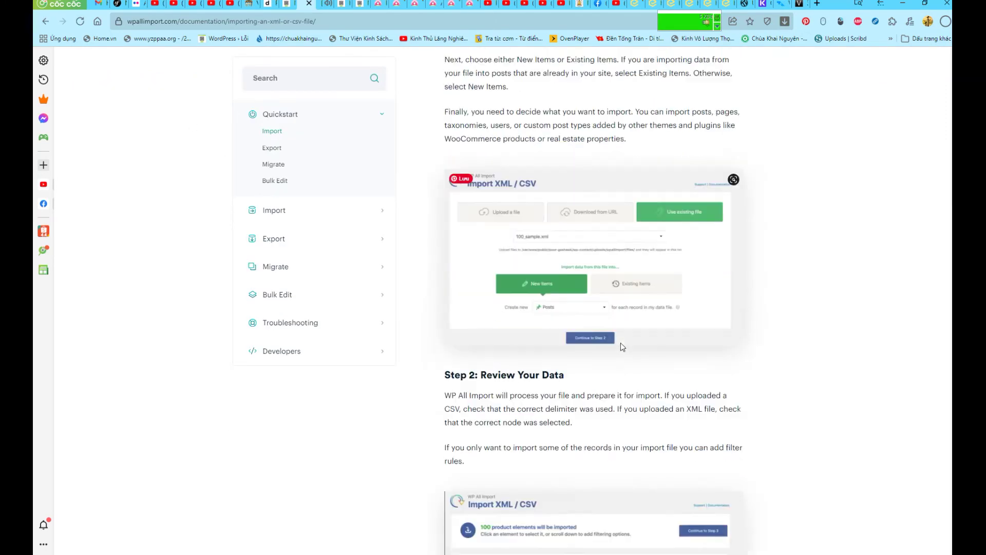
scroll(572, 298, down, 6)
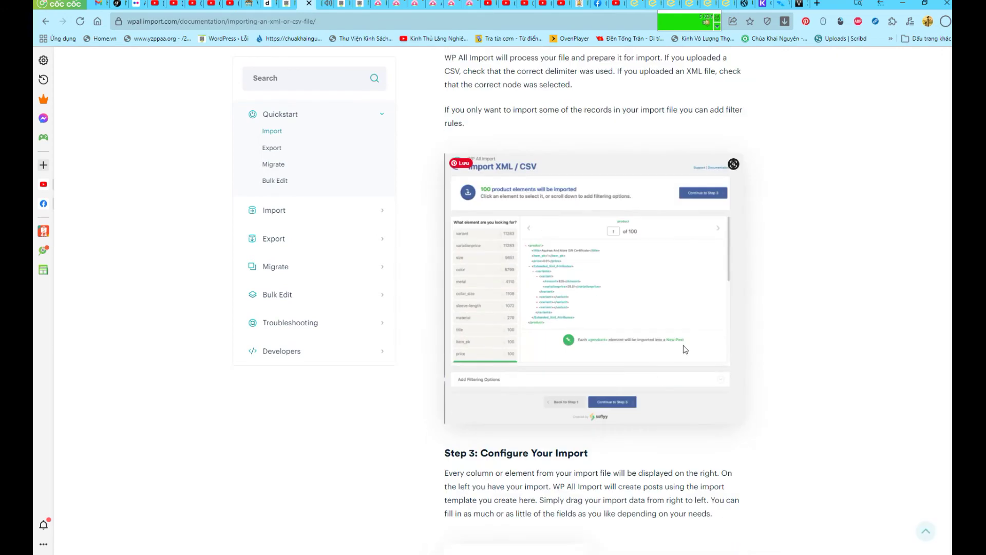
scroll(778, 271, down, 4)
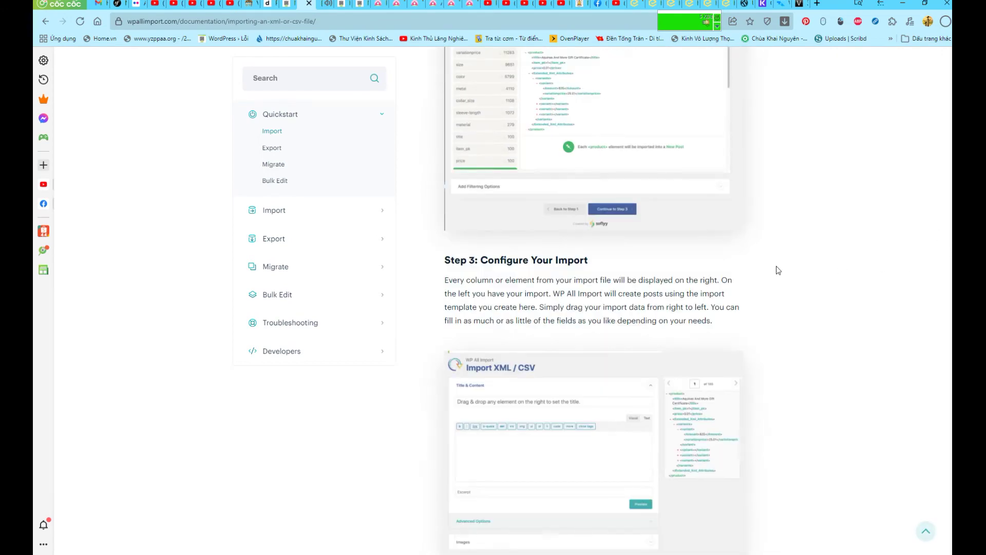
scroll(582, 179, down, 6)
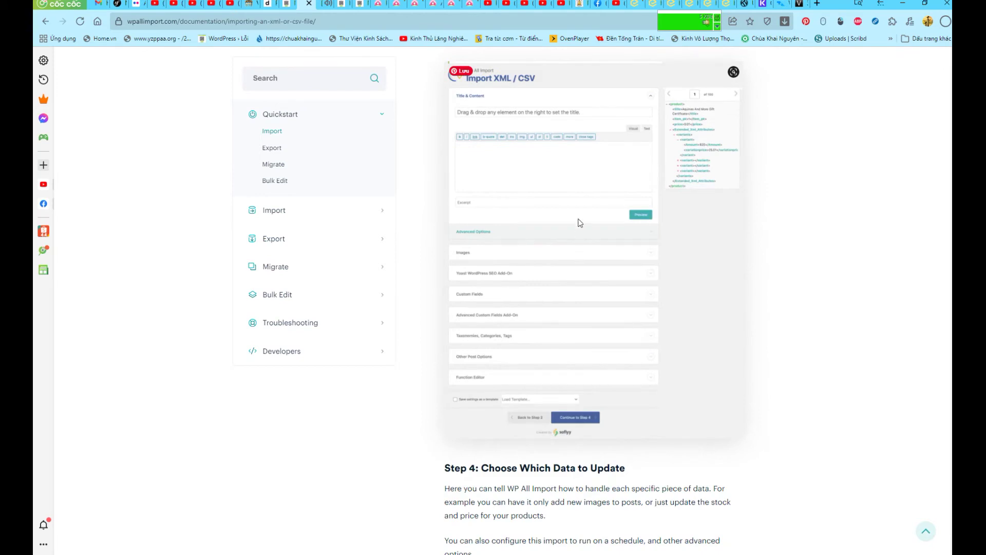
scroll(534, 354, down, 3)
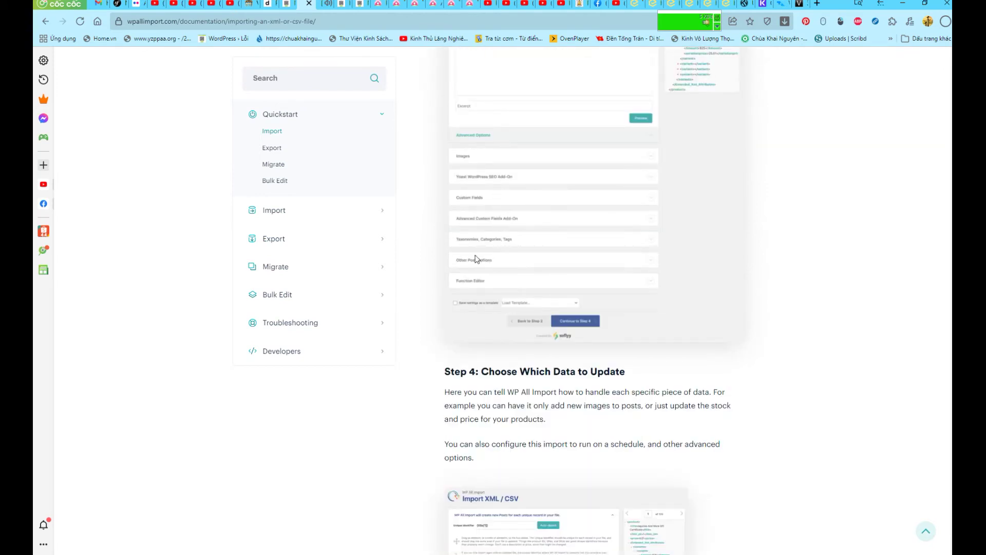
scroll(625, 357, down, 1)
scroll(625, 357, down, 1)
scroll(680, 380, down, 7)
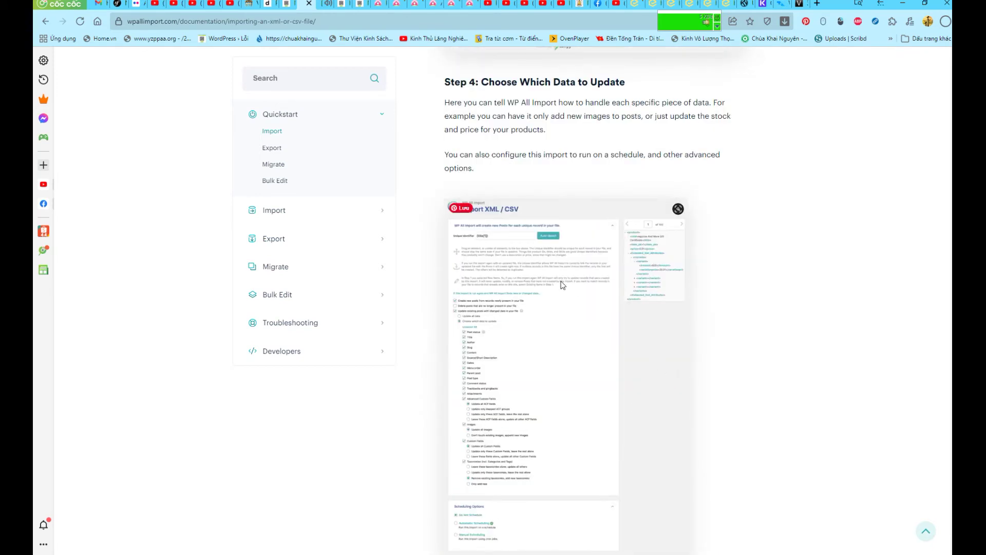
scroll(638, 373, down, 5)
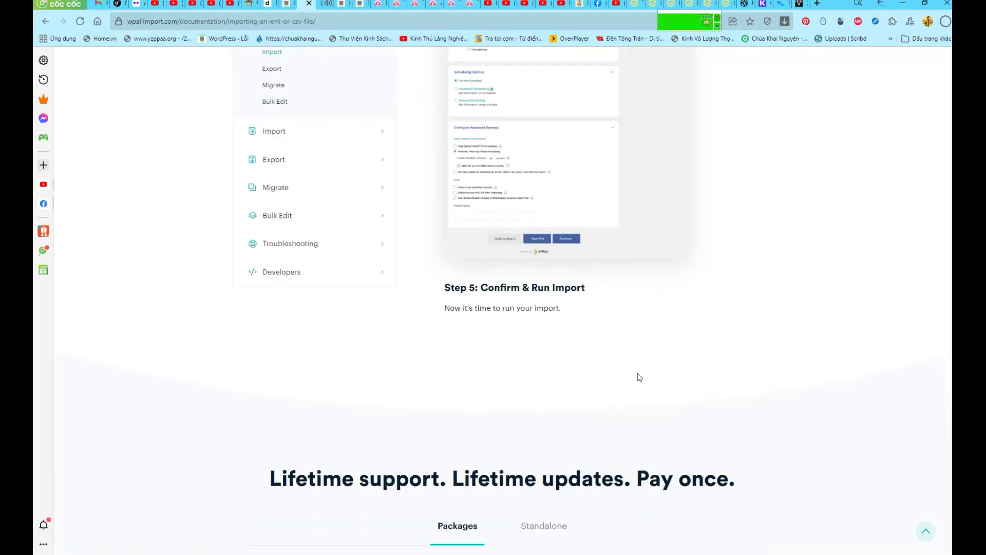
scroll(638, 374, down, 5)
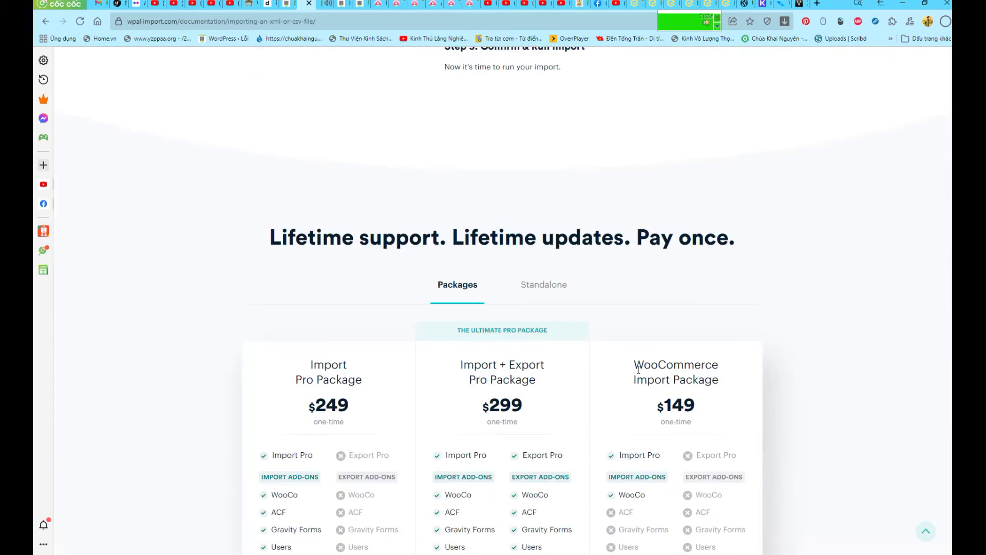
scroll(639, 368, down, 3)
scroll(638, 373, up, 20)
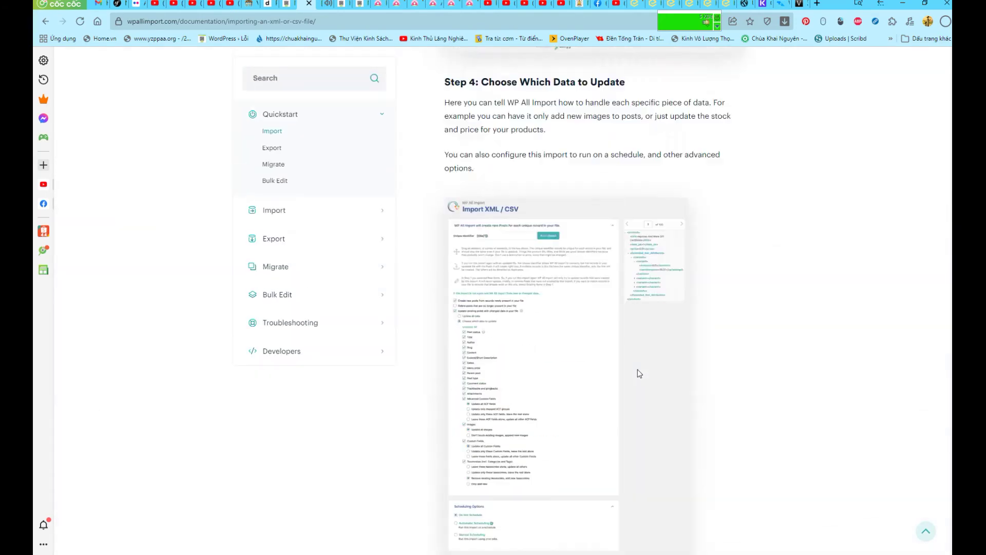
scroll(638, 374, up, 12)
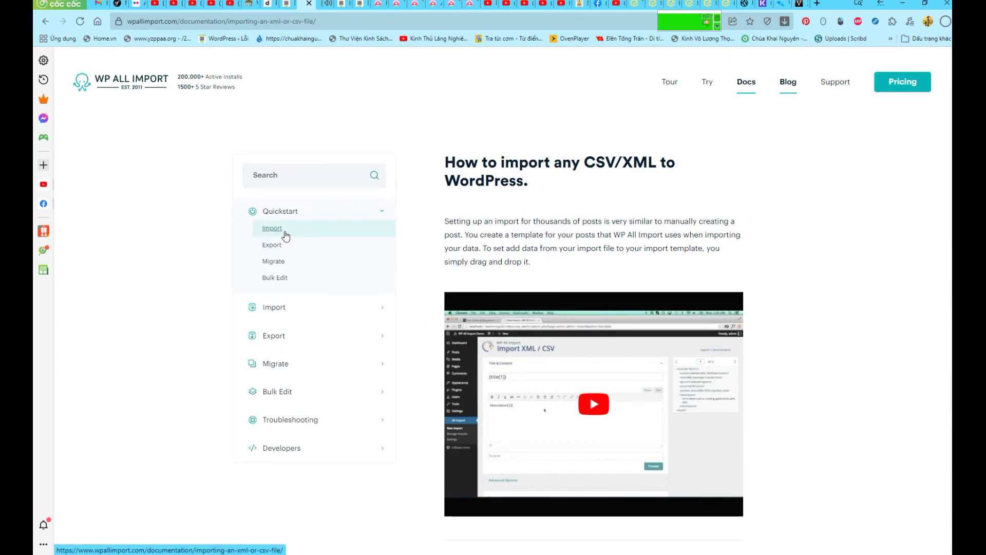
- Play the guide's WordPress XML Import tutorial video and skip ahead to the Taxonomies, Categories, Tags part
click(602, 416)
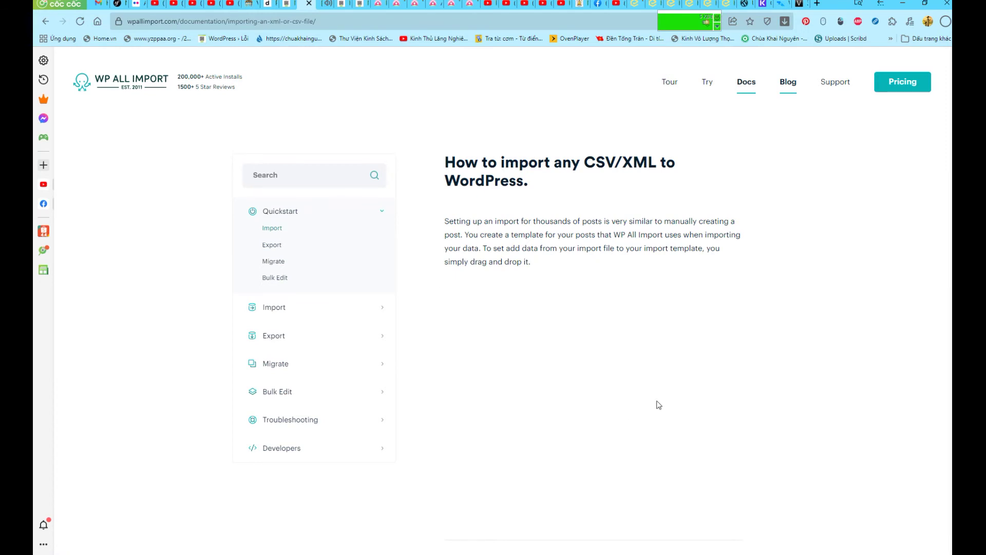
scroll(834, 361, down, 2)
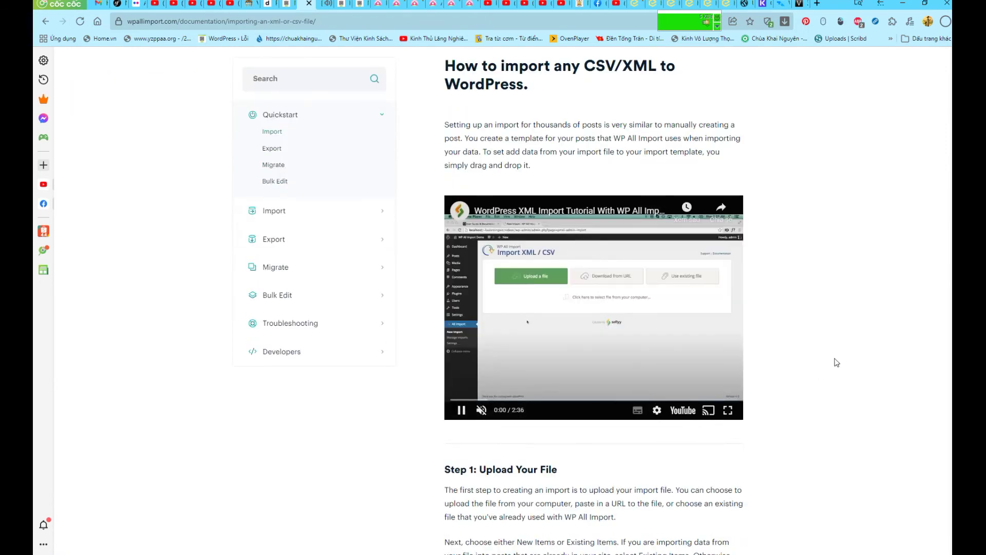
scroll(768, 347, down, 1)
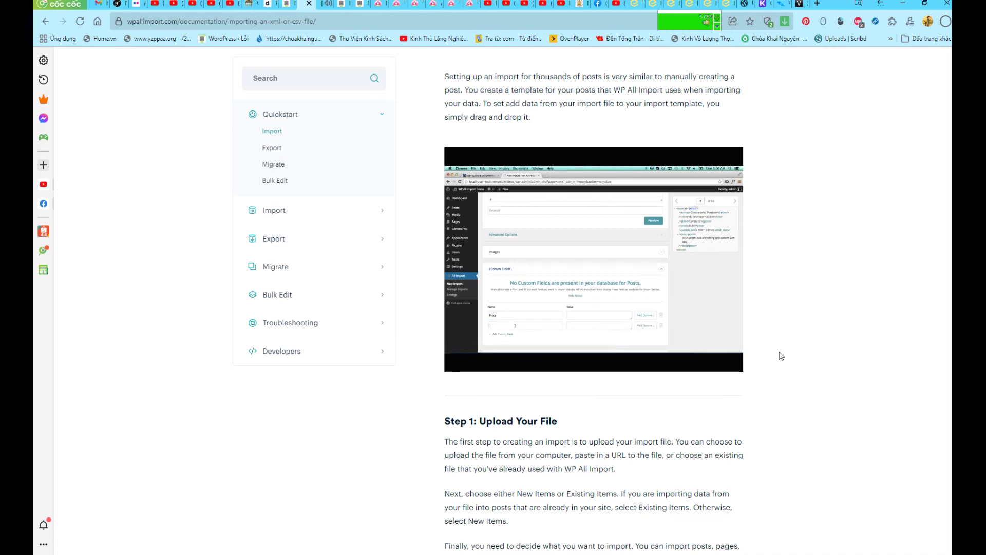
mouse_move(580, 347)
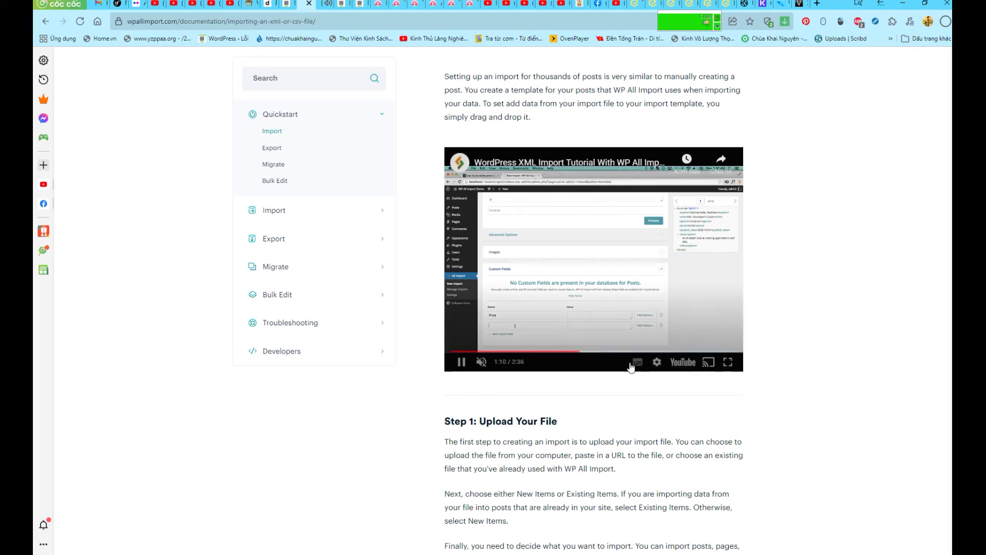
click(591, 351)
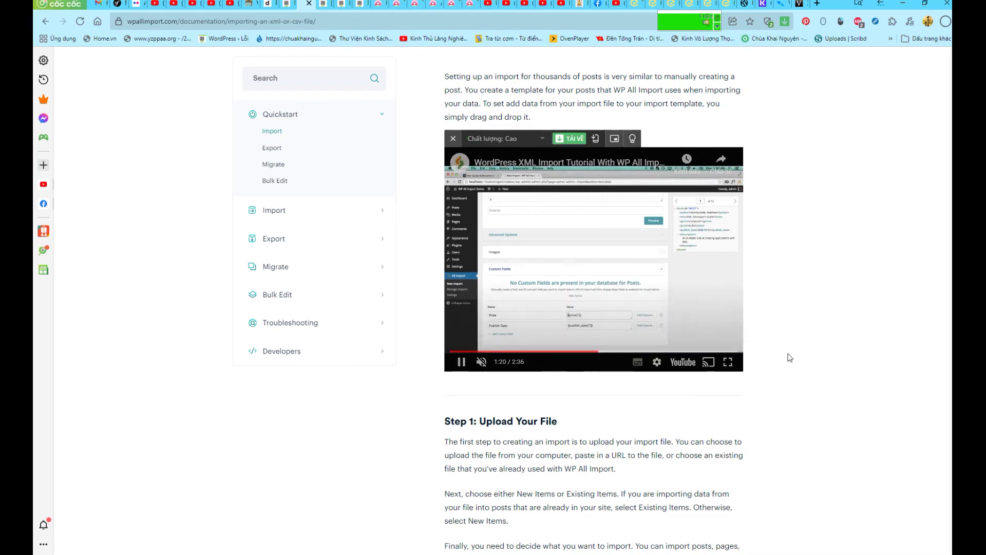
click(610, 352)
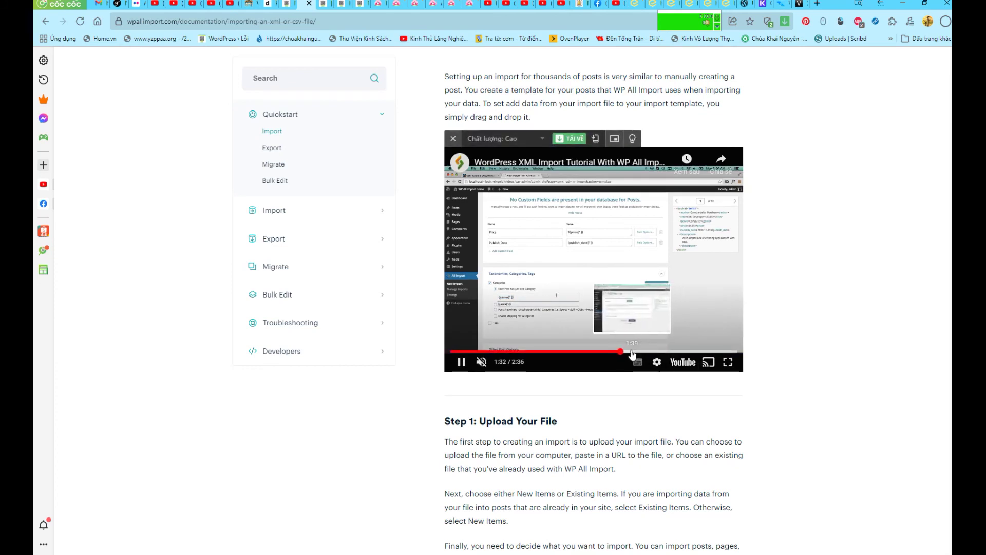
- Skip the tutorial video ahead to the unique identifier part and watch it through to the completed import
click(656, 351)
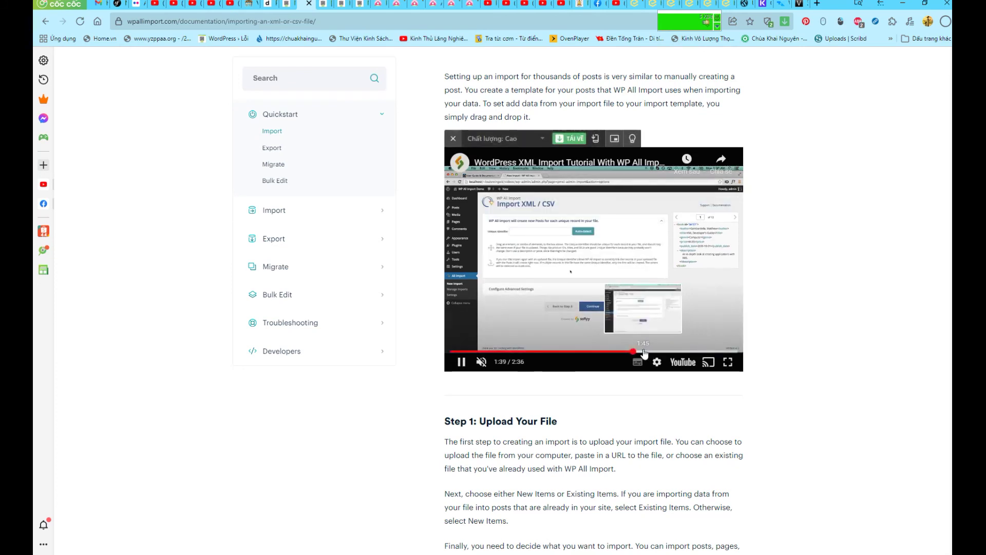
mouse_move(724, 368)
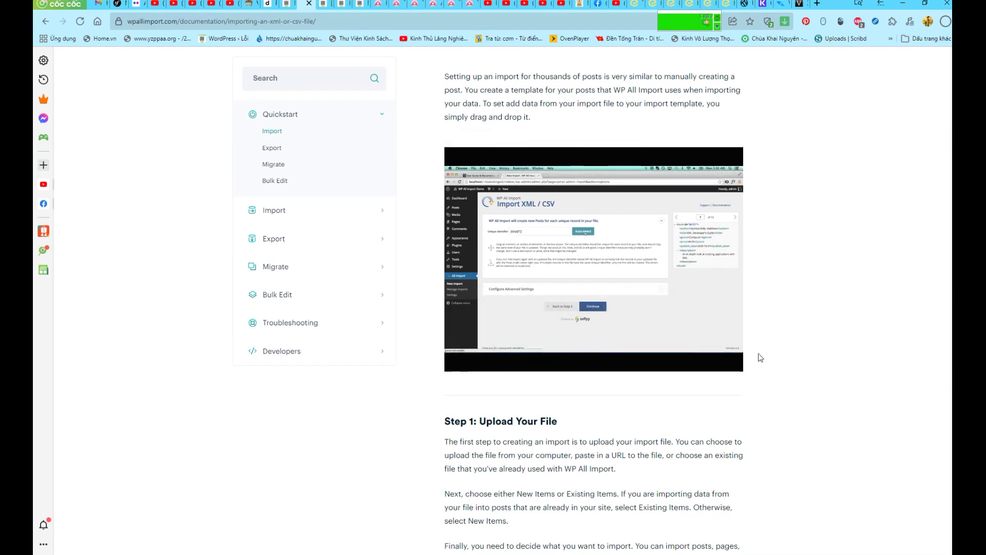
mouse_move(674, 355)
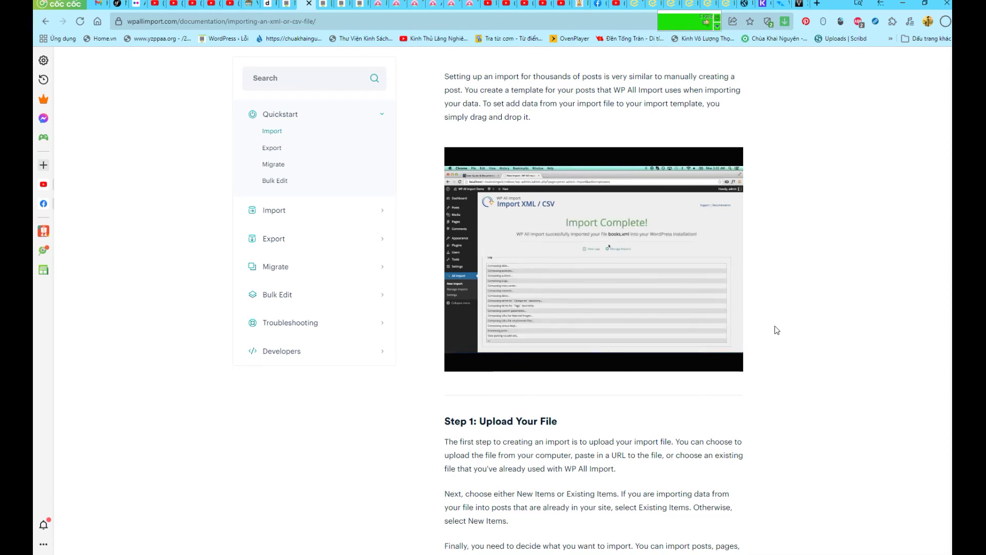
- Check the running import's progress and review the "[Tập 296]: Thâm Nhập Một Môn" post down to its related posts
click(289, 4)
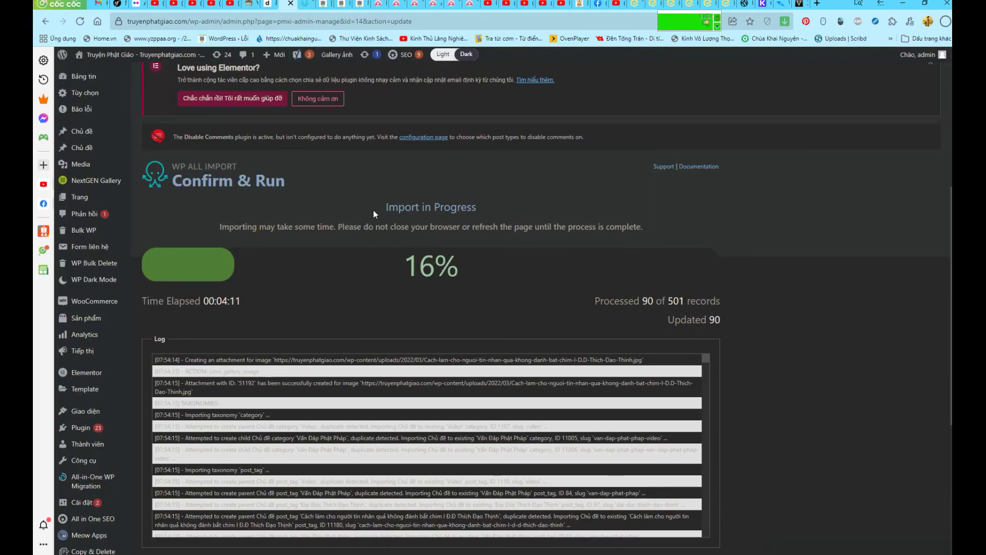
click(325, 6)
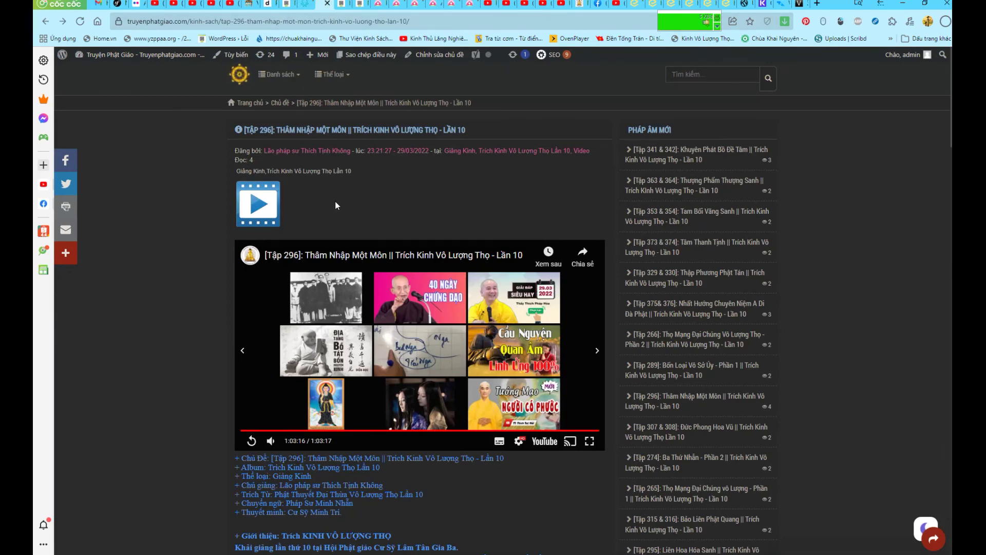
scroll(319, 206, down, 10)
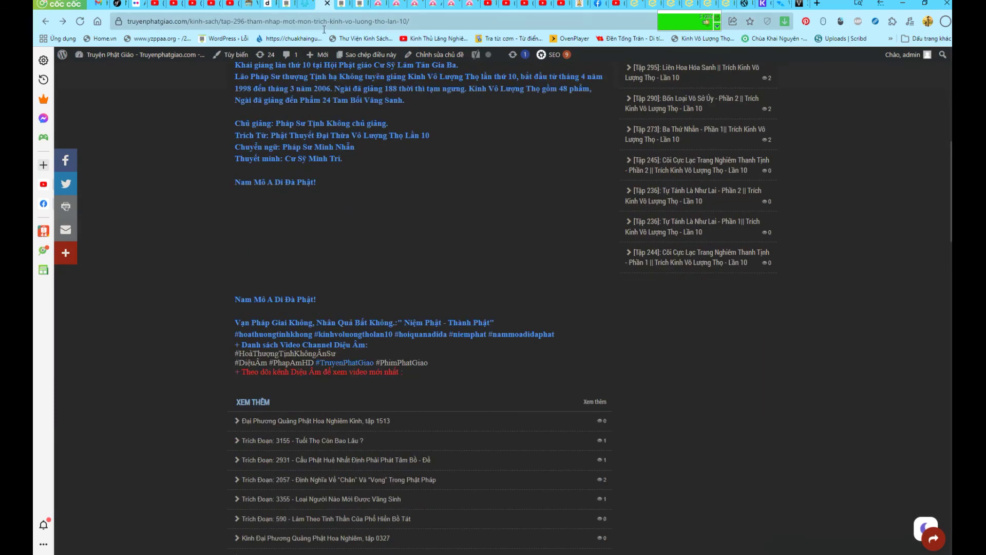
- Look over the truyenphatgiao.com home page, from the new-post thumbnails under Bài Mới down to the category list and back
click(342, 7)
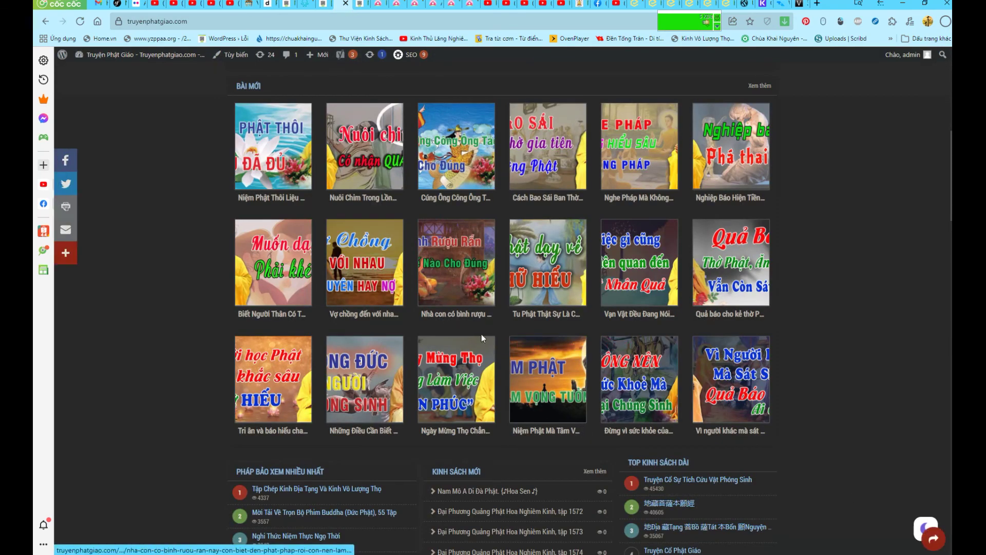
scroll(482, 333, up, 2)
scroll(518, 269, up, 5)
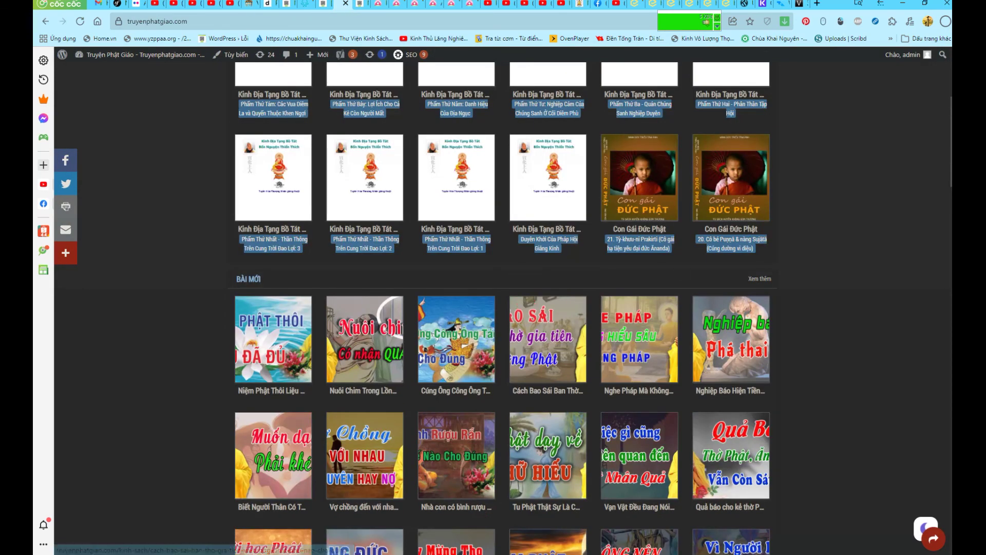
scroll(857, 235, up, 3)
scroll(857, 234, down, 10)
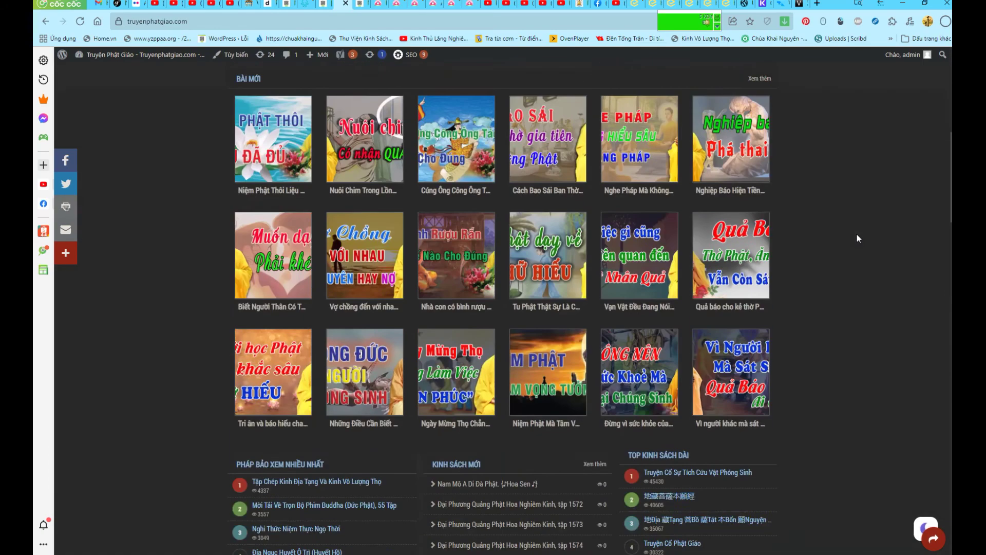
scroll(857, 234, down, 15)
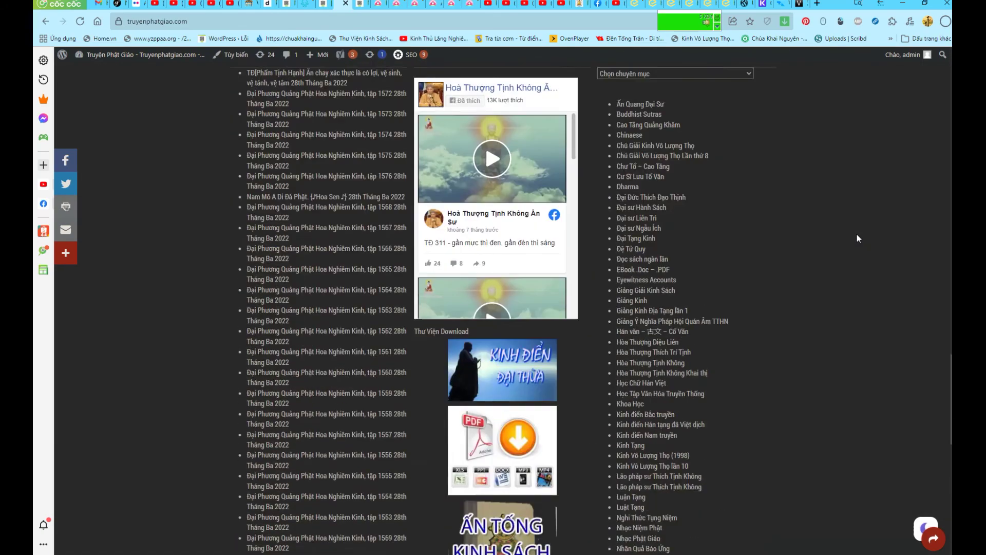
scroll(856, 234, down, 3)
scroll(857, 234, up, 15)
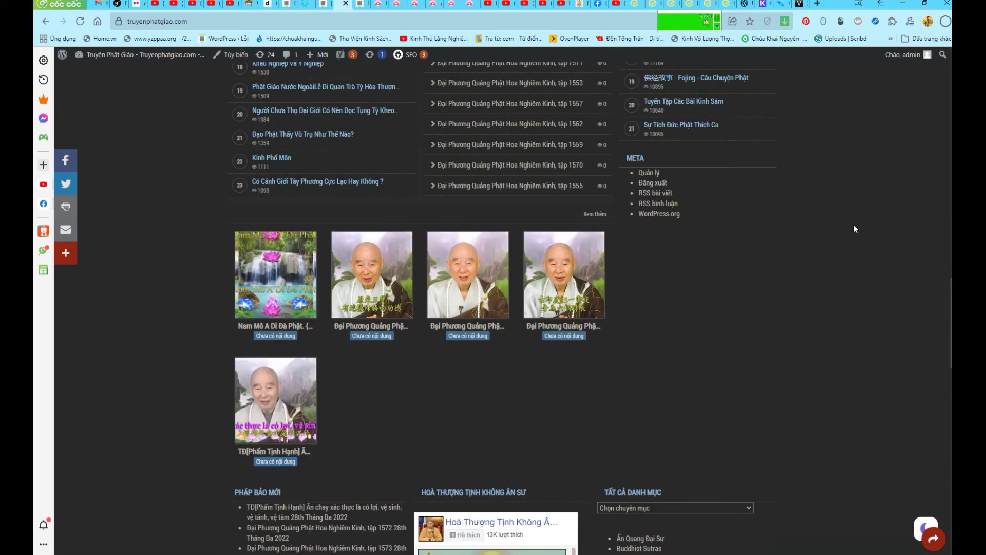
scroll(854, 227, up, 8)
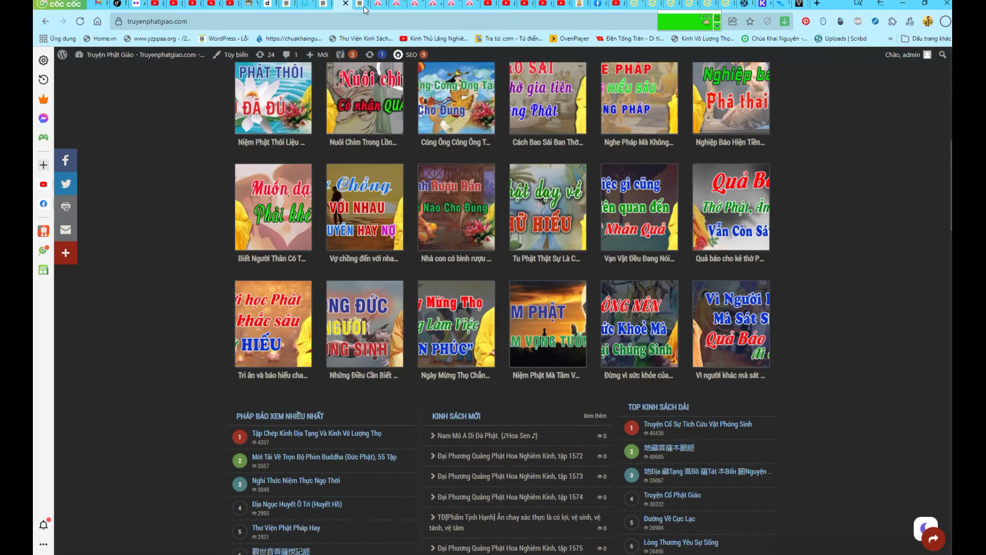
- Return to the "Mở Luân Xa Dễ Bị Tẩu Hỏa Nhập Ma" post and review its description, embedded video and thumbnail again
click(363, 6)
scroll(499, 309, down, 10)
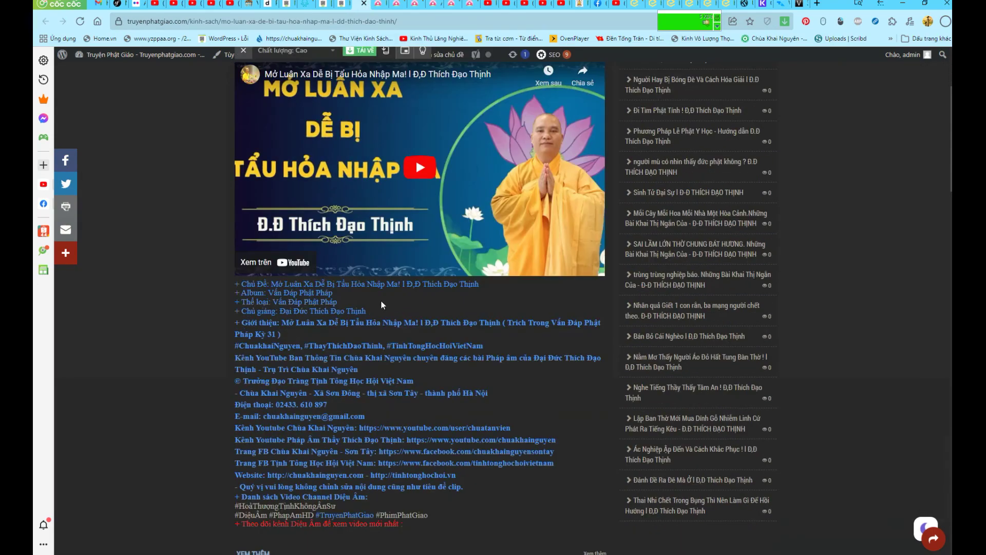
scroll(506, 311, down, 6)
scroll(513, 309, up, 6)
scroll(515, 313, up, 10)
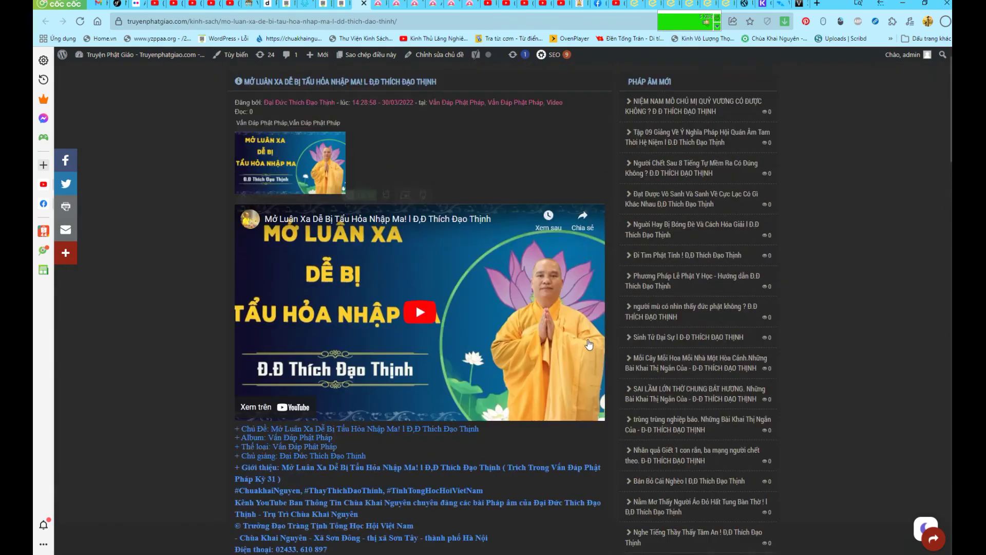